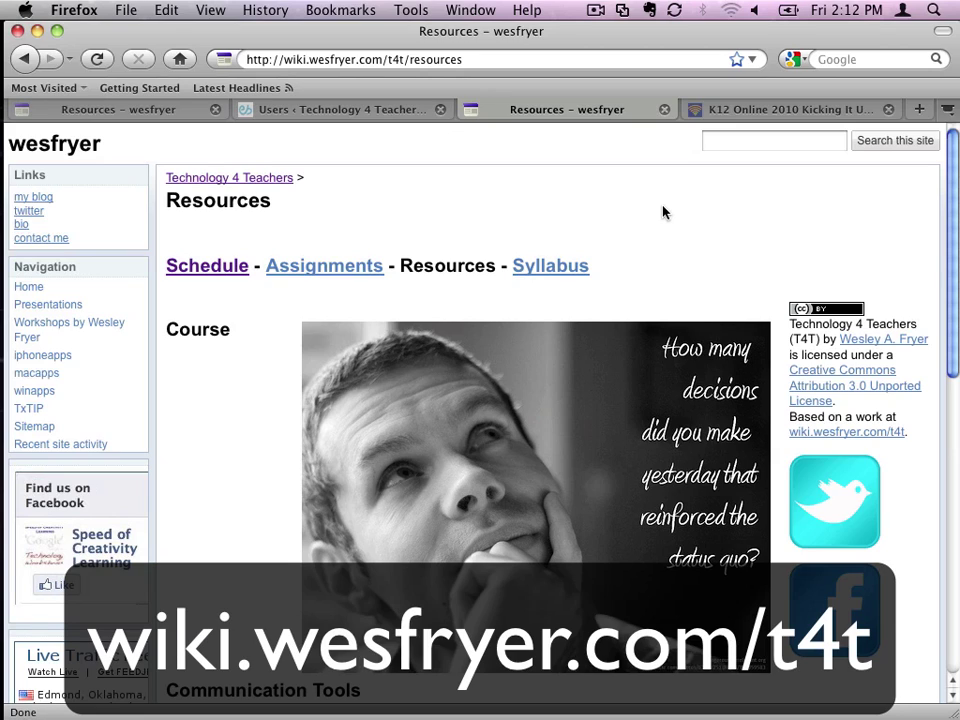
From the course Resources page's Communication Tools, open t4tspring2011.edublogs.org in a new tab
left_click(217, 178)
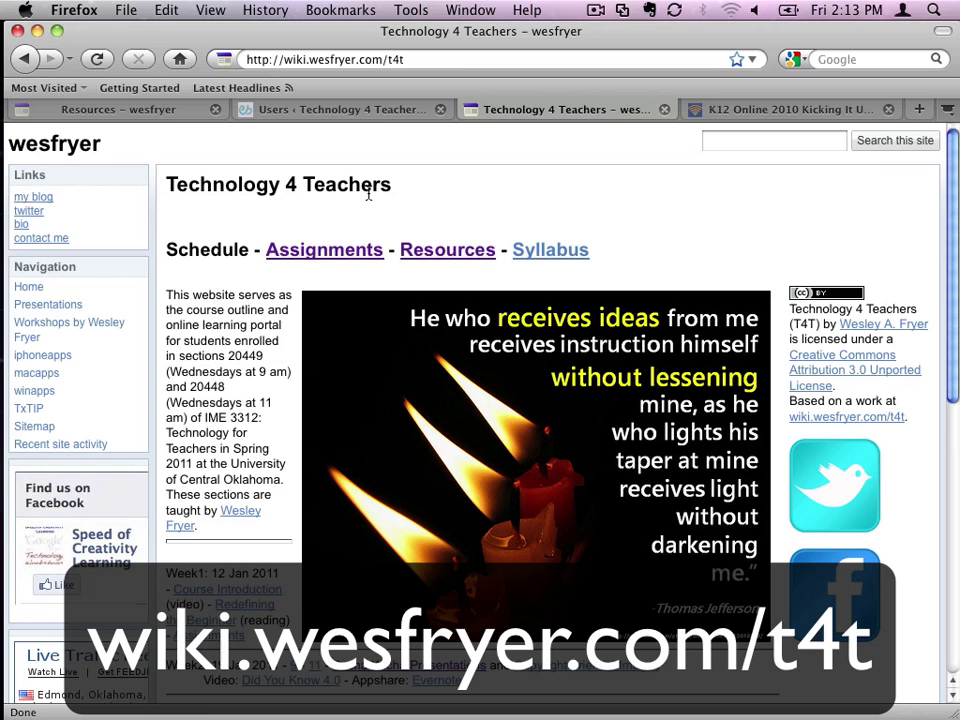
left_click(441, 254)
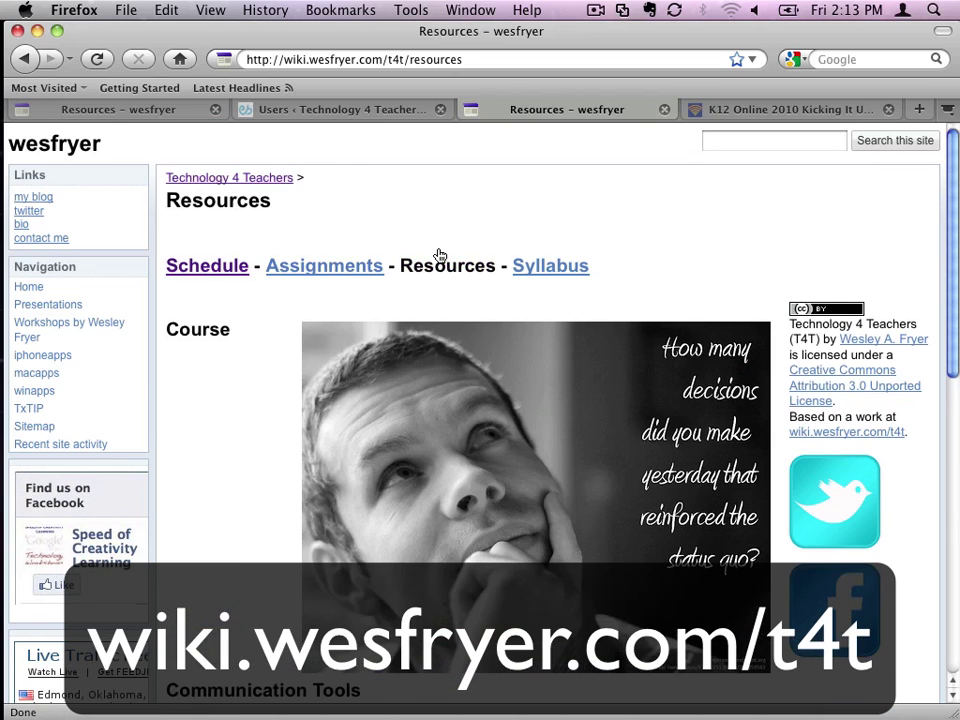
scroll(441, 254, "down", 5)
scroll(463, 385, "down", 2)
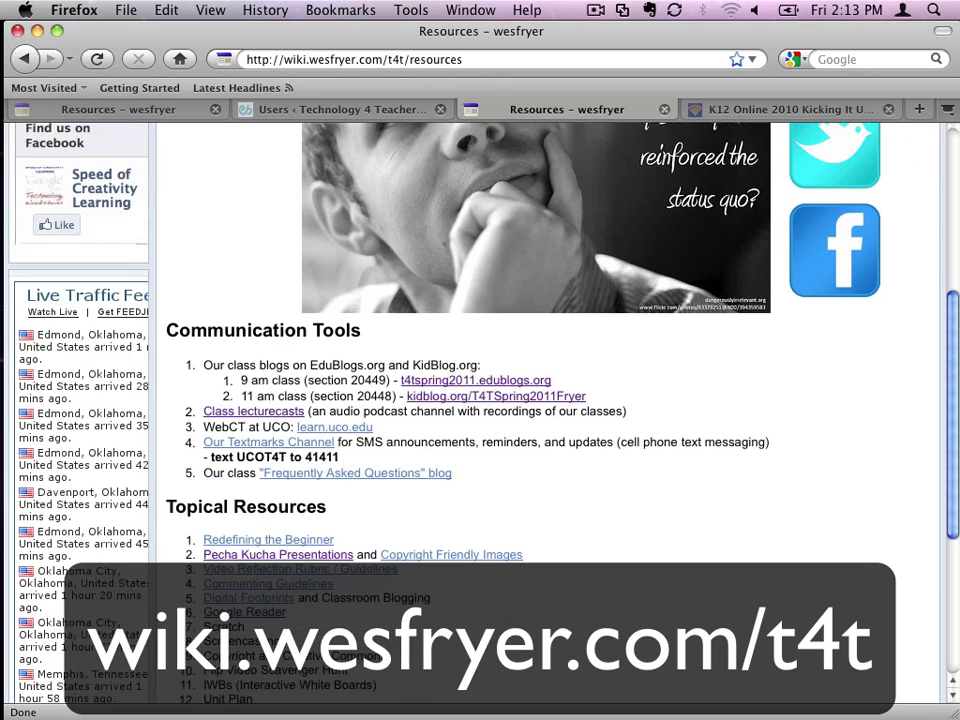
right_click(465, 385)
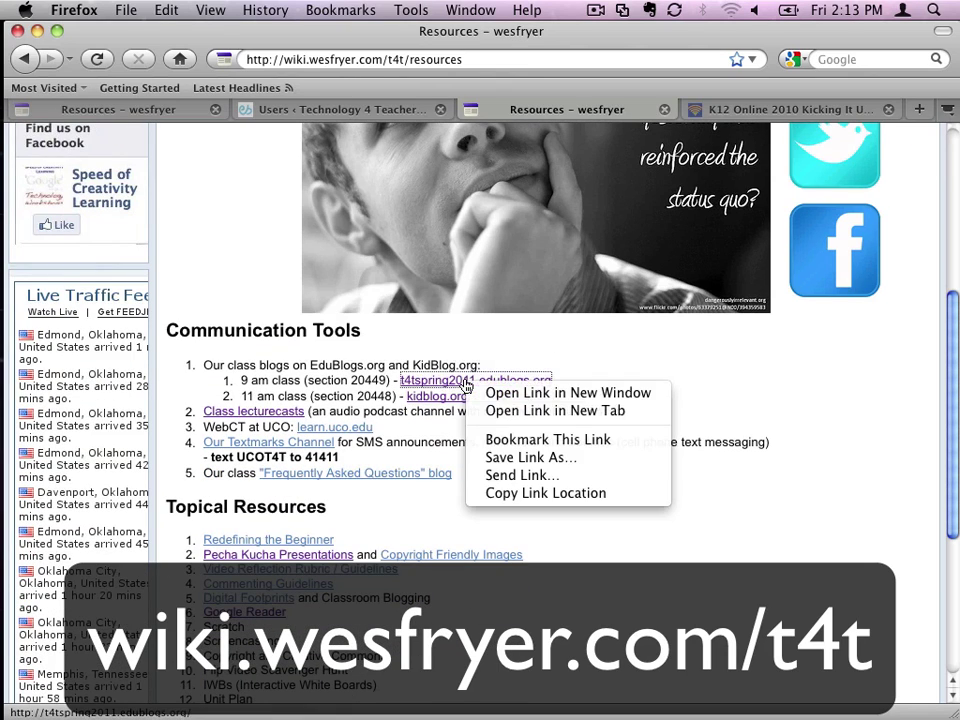
left_click(530, 411)
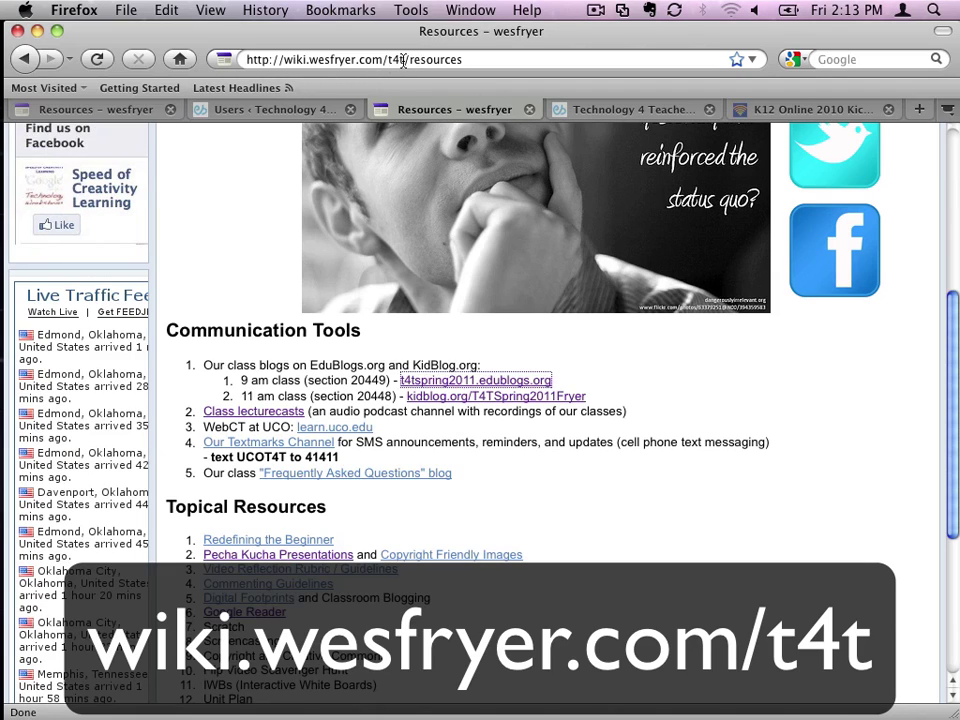
left_click_drag(404, 59, 291, 59)
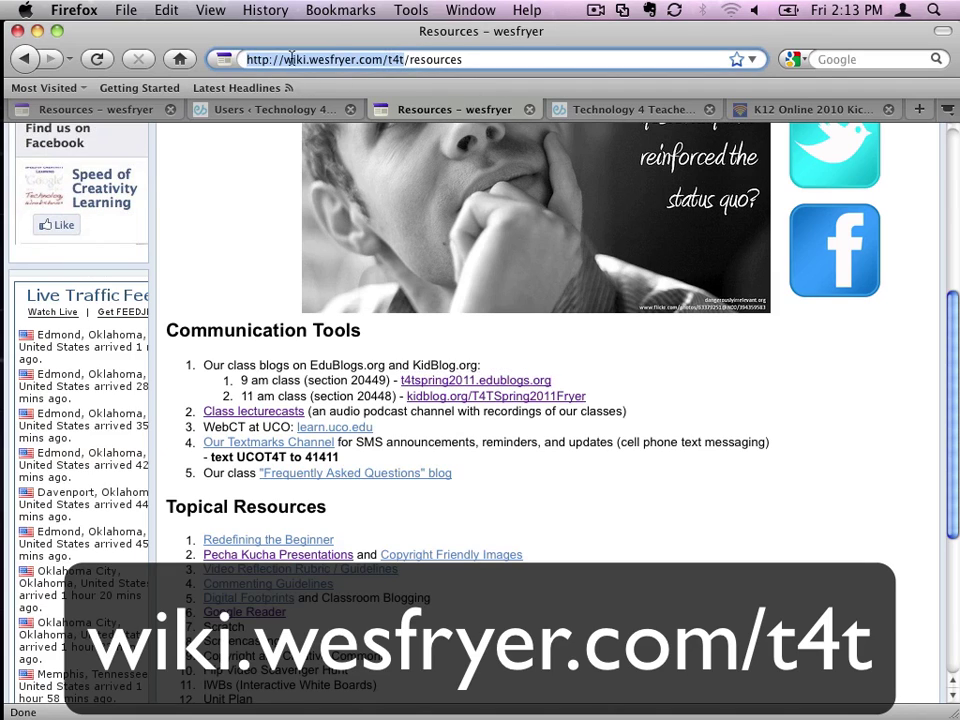
Switch to the Technology 4 Teachers: Spring 2011 blog and scroll down to its META box
left_click(644, 114)
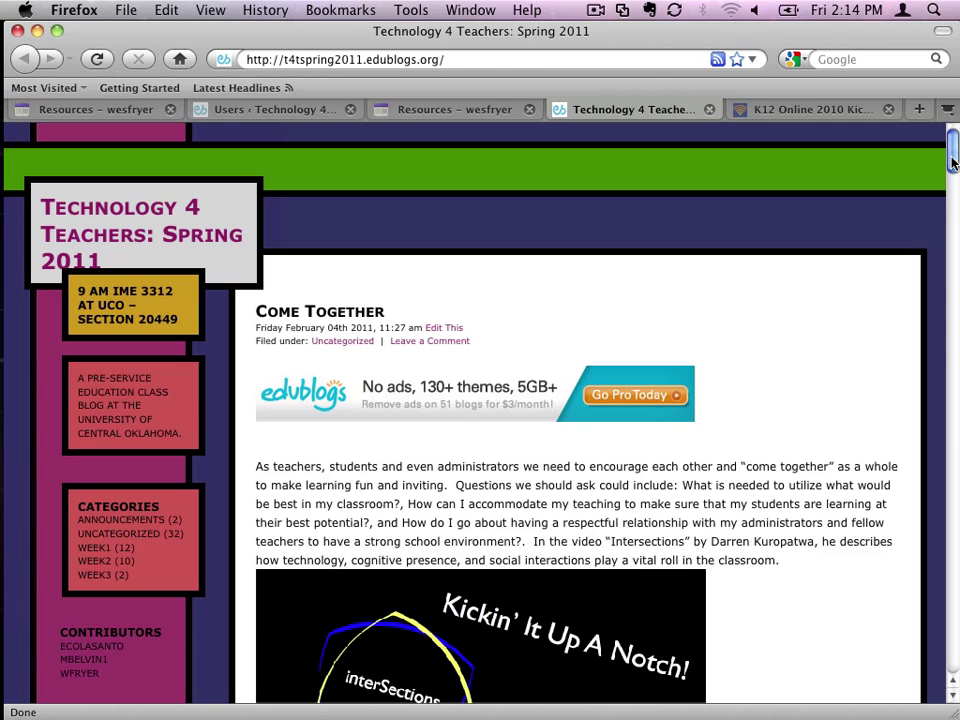
left_click_drag(952, 160, 952, 172)
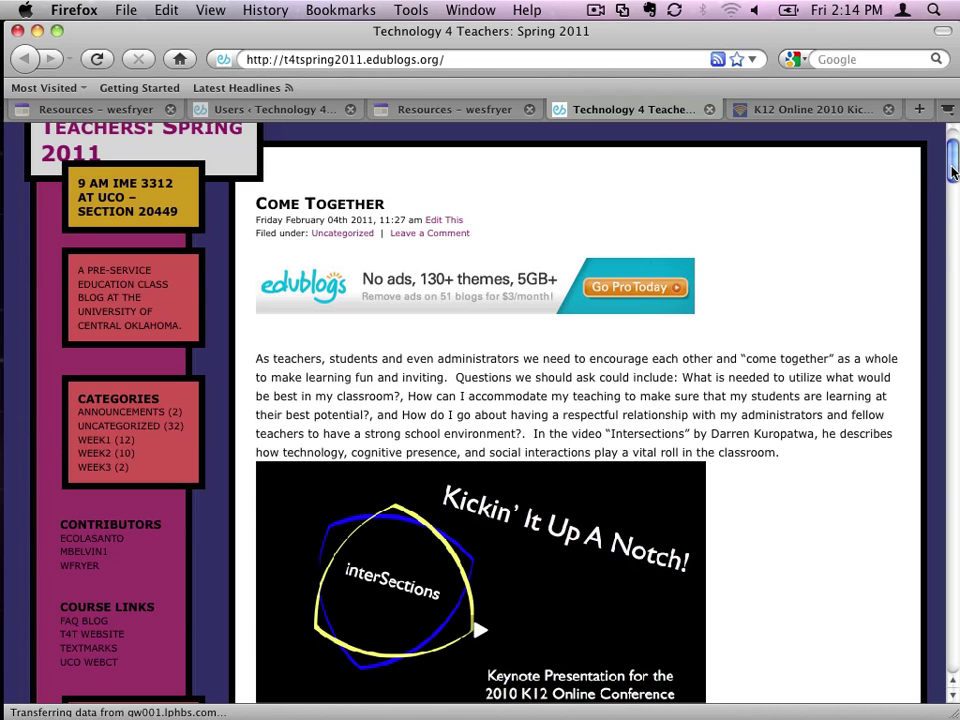
scroll(952, 172, "up", 2)
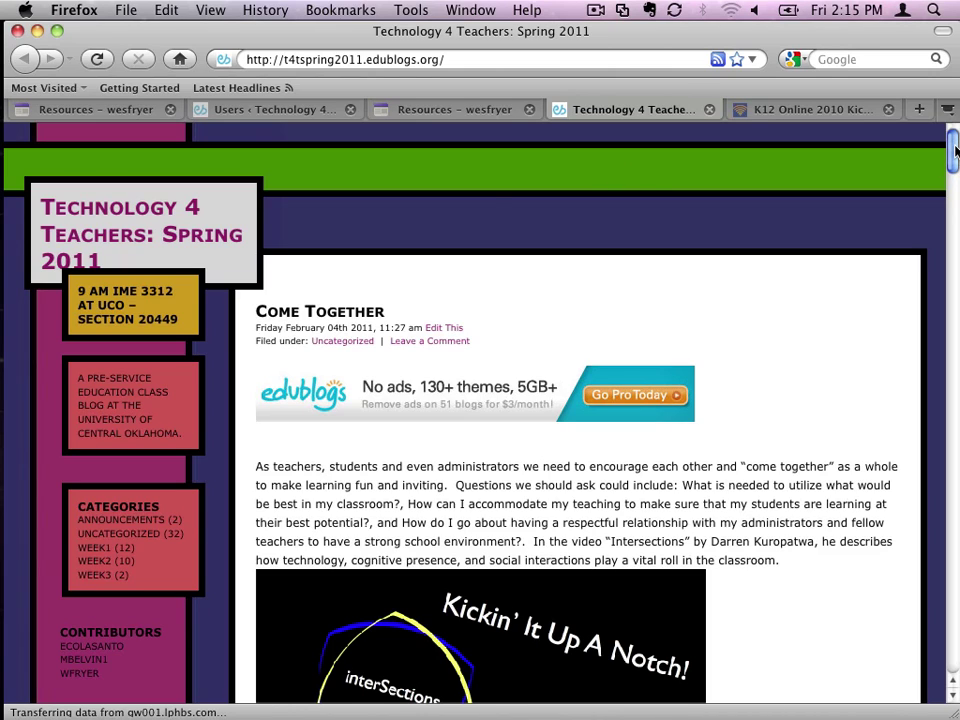
scroll(955, 150, "down", 1)
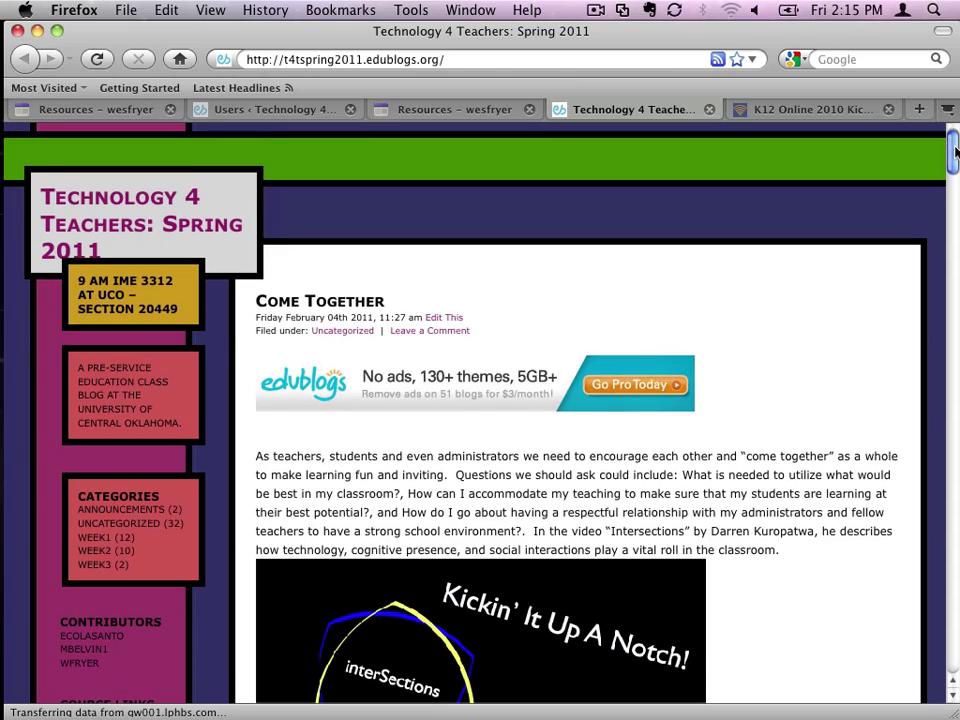
left_click_drag(955, 150, 936, 240)
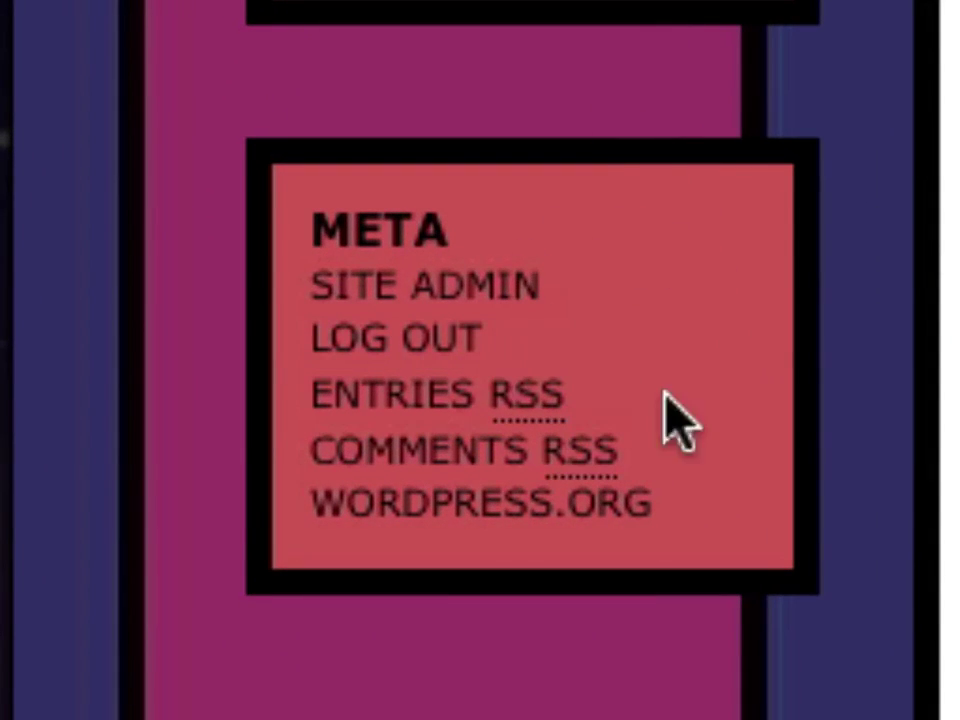
Open SITE ADMIN, open the blog home page in a new tab, then return to the Dashboard
left_click(462, 300)
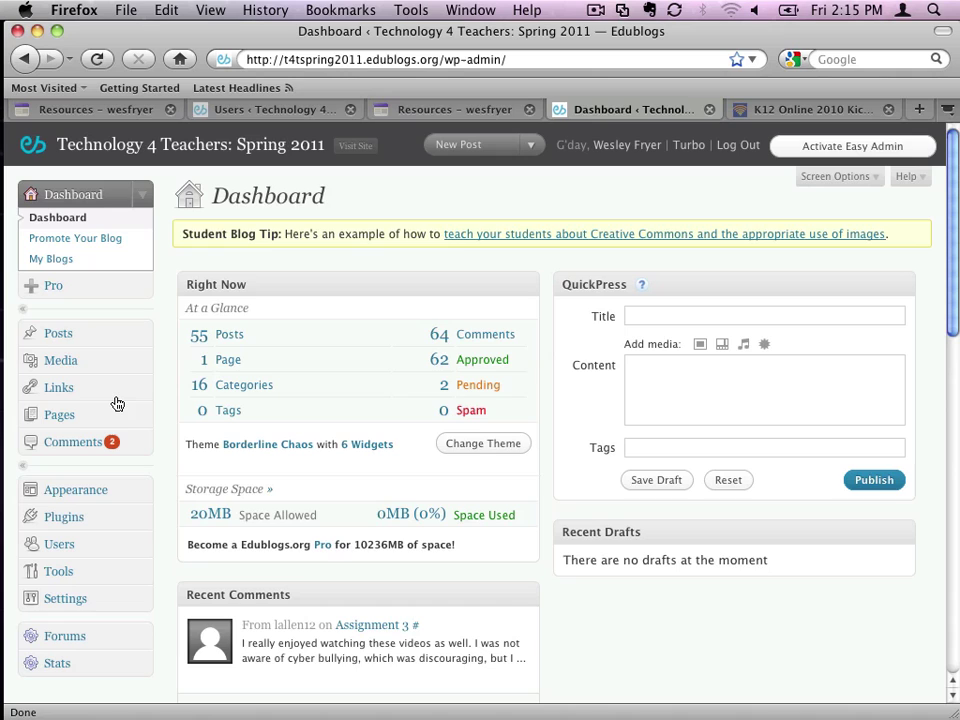
right_click(84, 157)
left_click(110, 181)
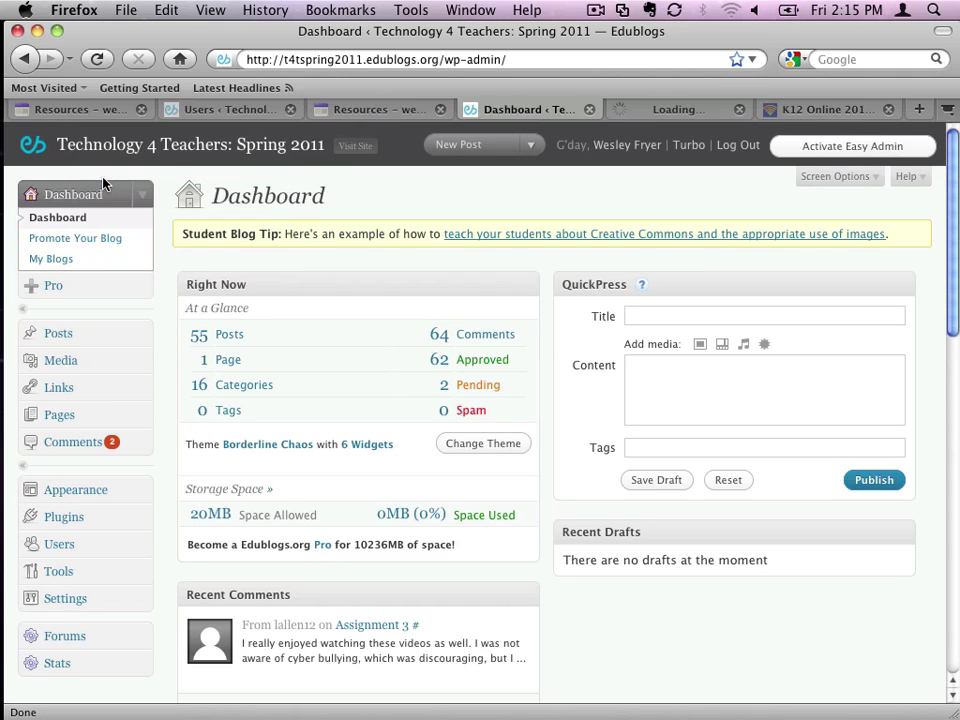
left_click(669, 112)
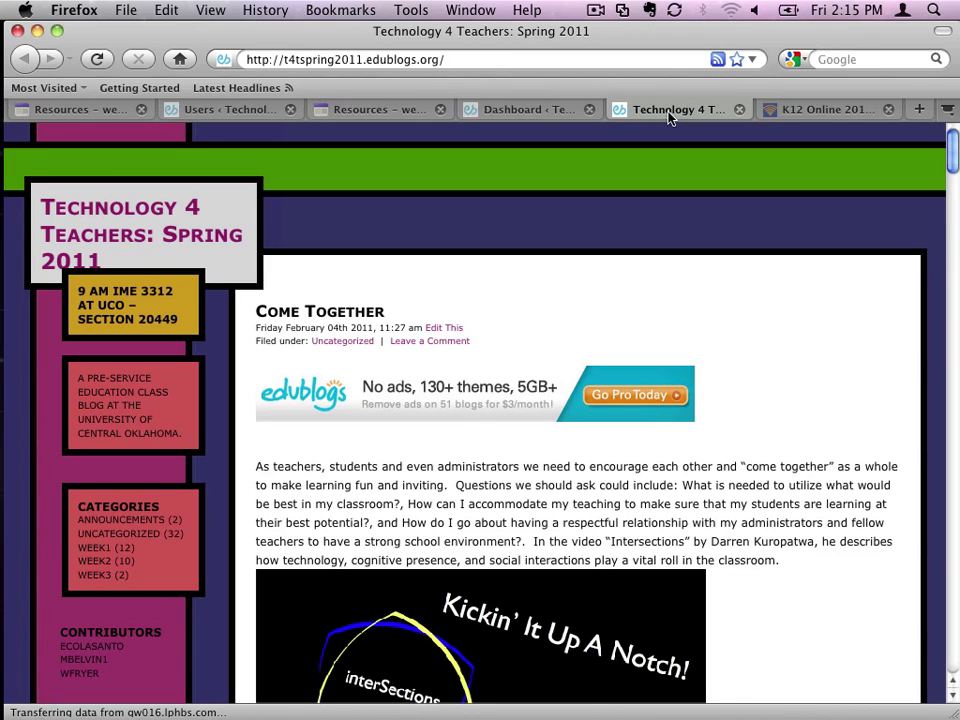
left_click(557, 111)
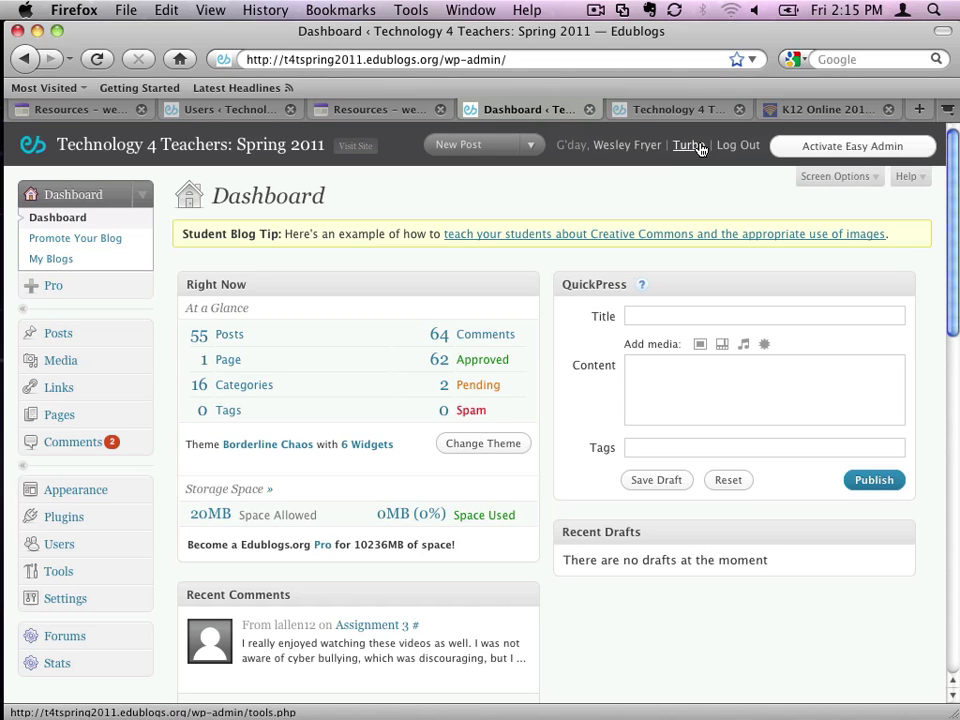
Log out via the admin bar, close the login tab, and reload the blog home page
left_click(736, 146)
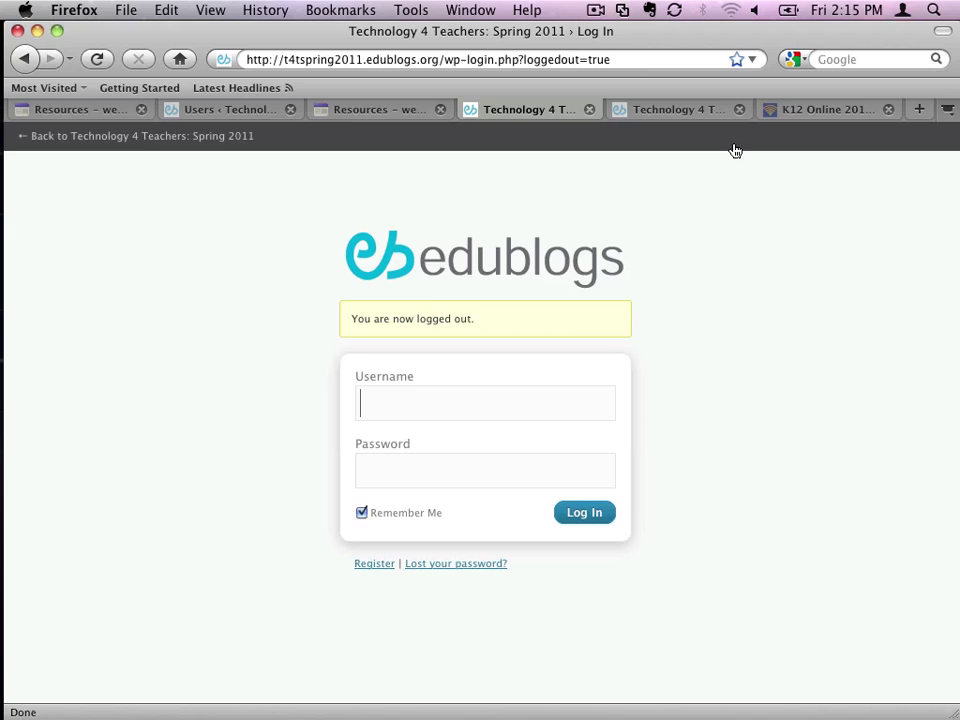
left_click(589, 110)
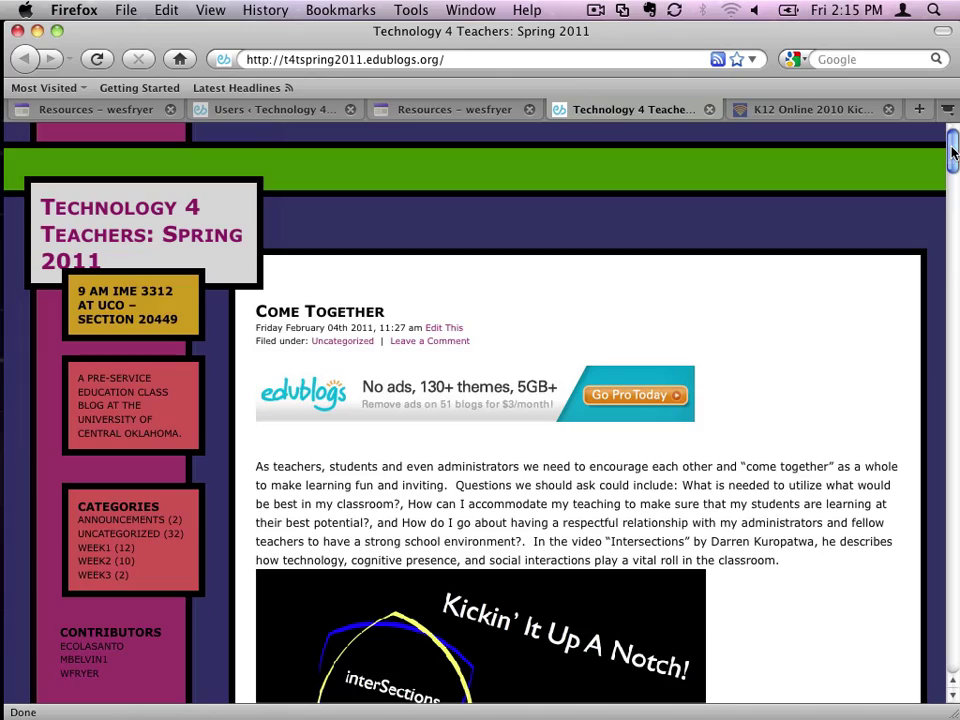
left_click_drag(952, 152, 951, 232)
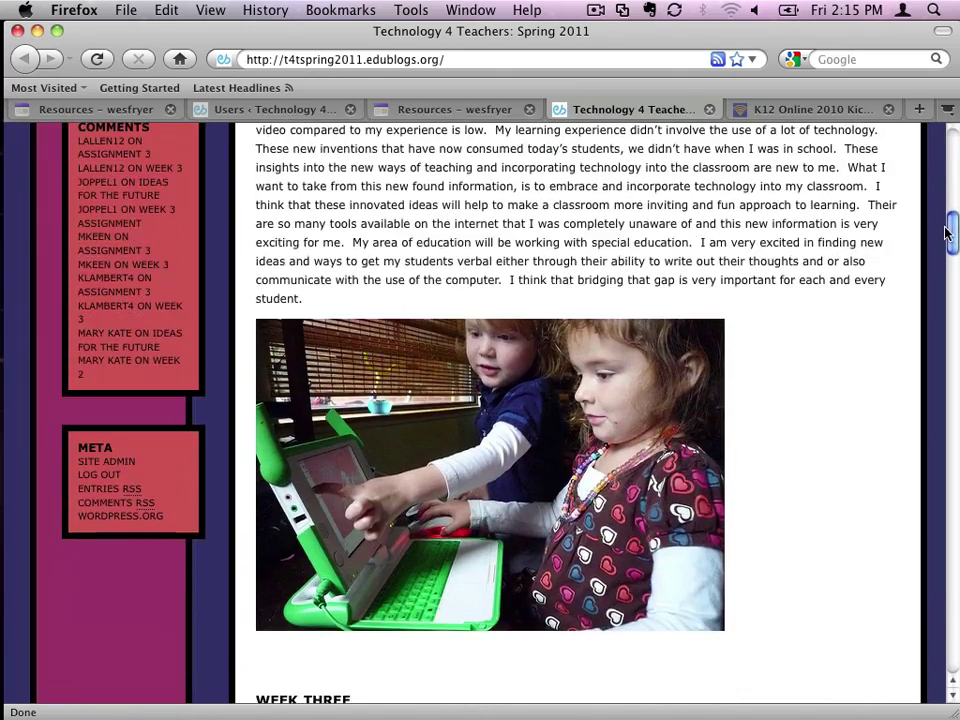
left_click(100, 61)
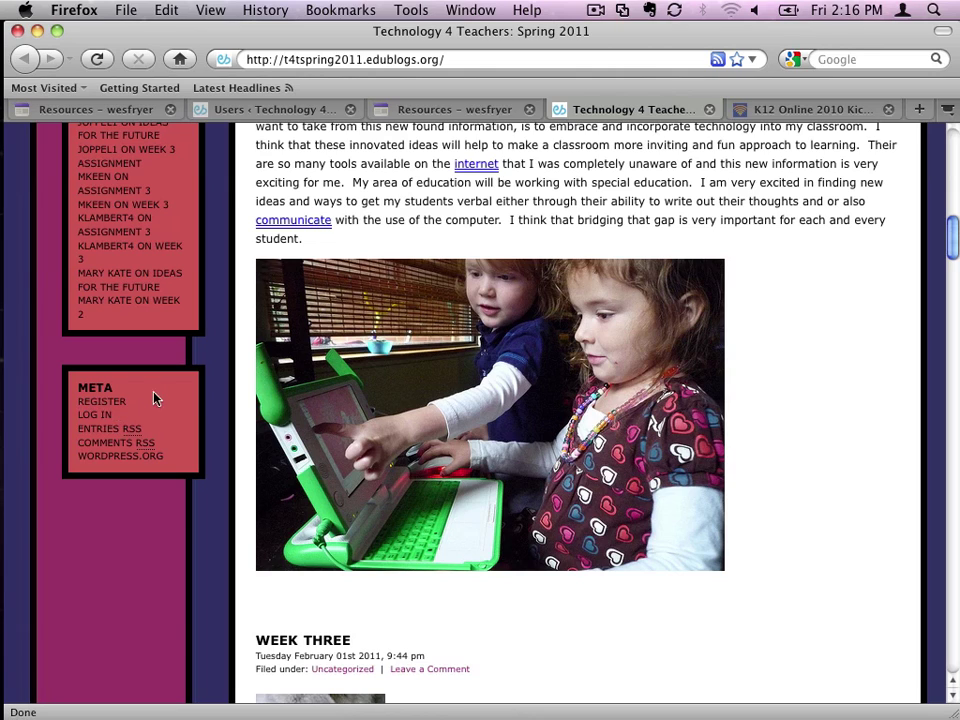
Log in from the META box's LOG IN link with the account username and password
left_click(104, 417)
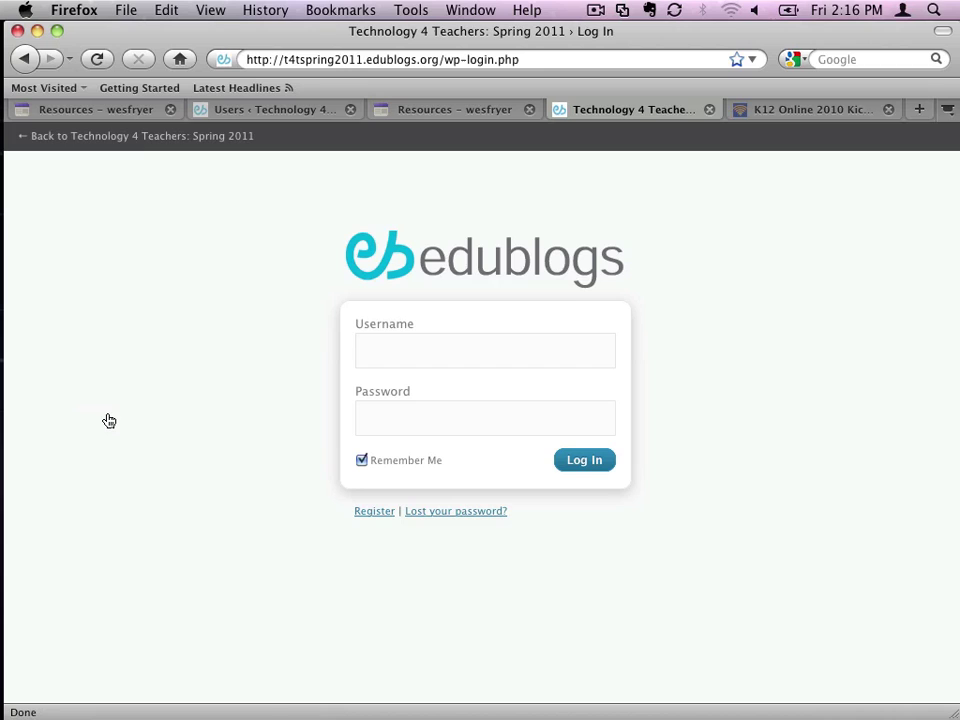
type("wfryer")
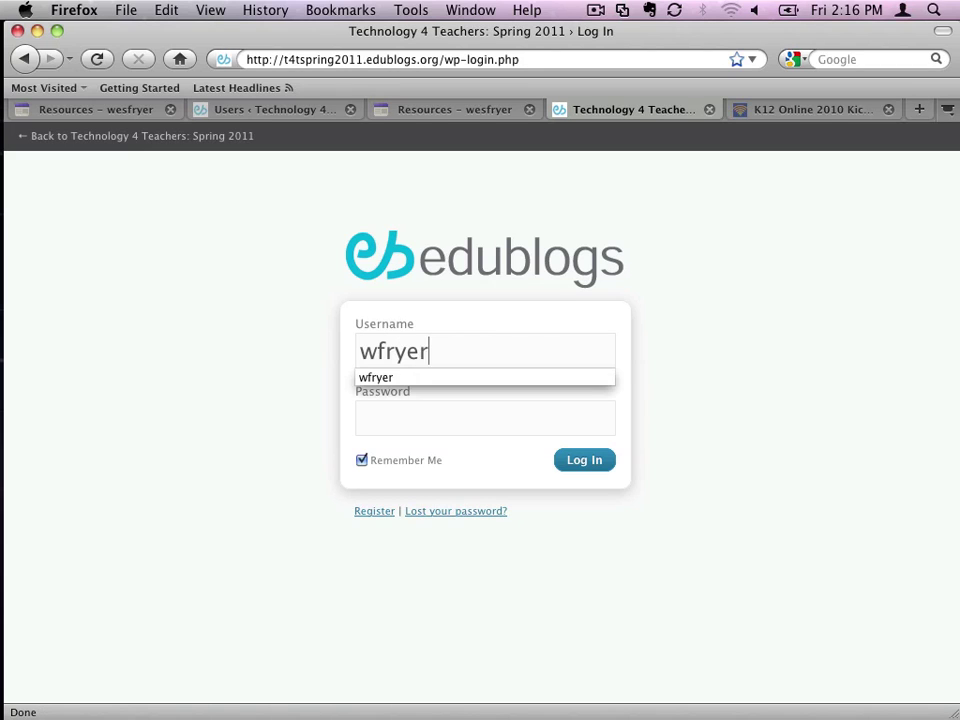
key("Tab")
type("••••••••")
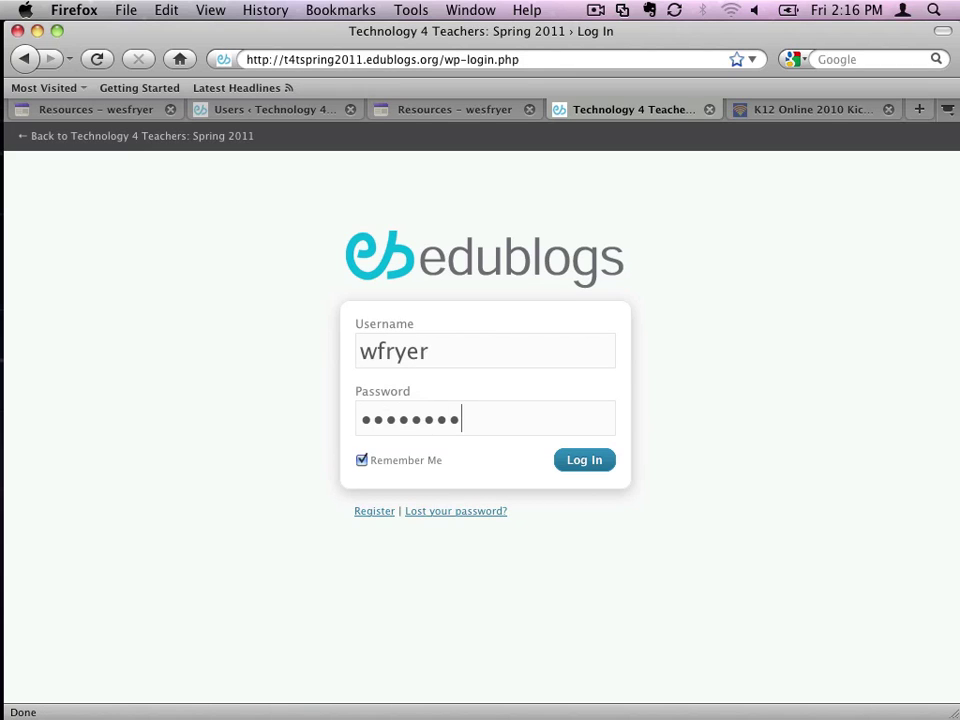
key("Return")
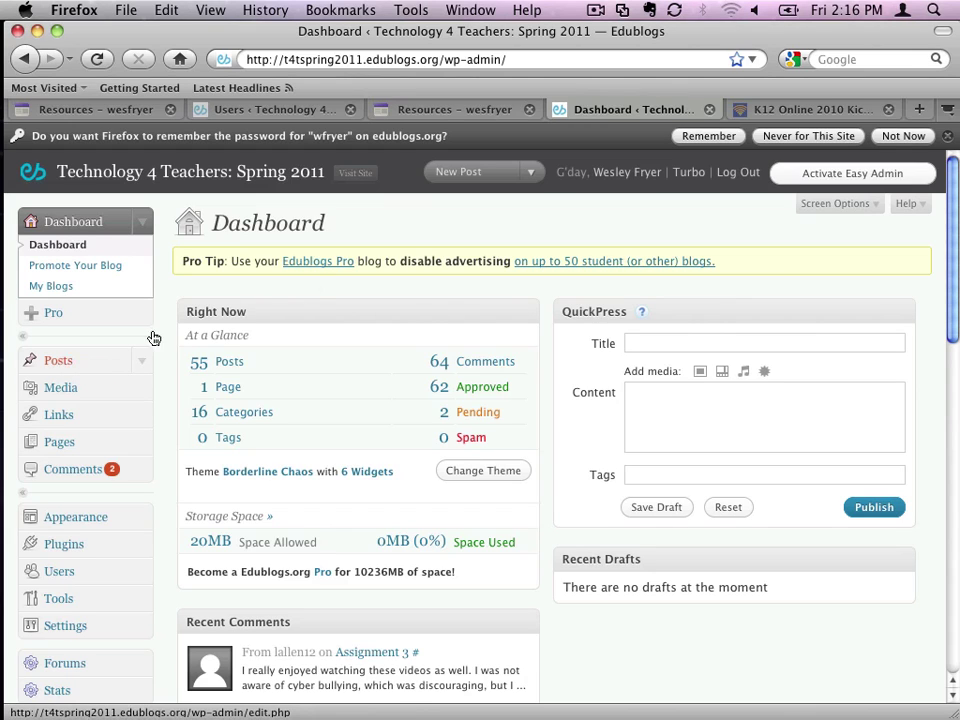
Let the browser save the password, then start a blank post via Posts > Add New
left_click(738, 136)
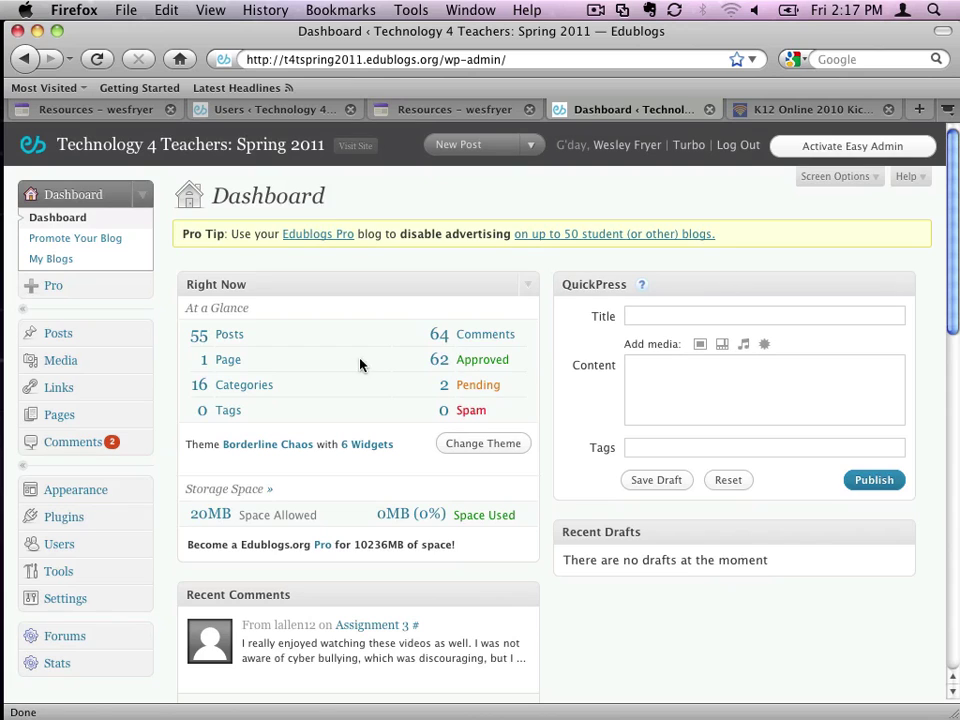
left_click(58, 338)
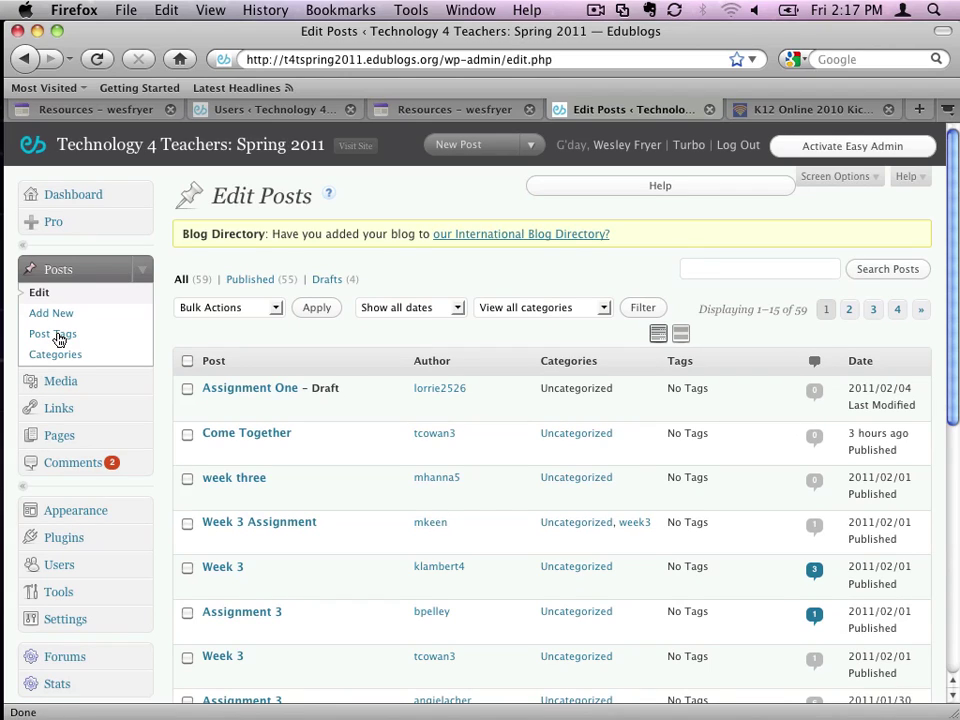
left_click(65, 314)
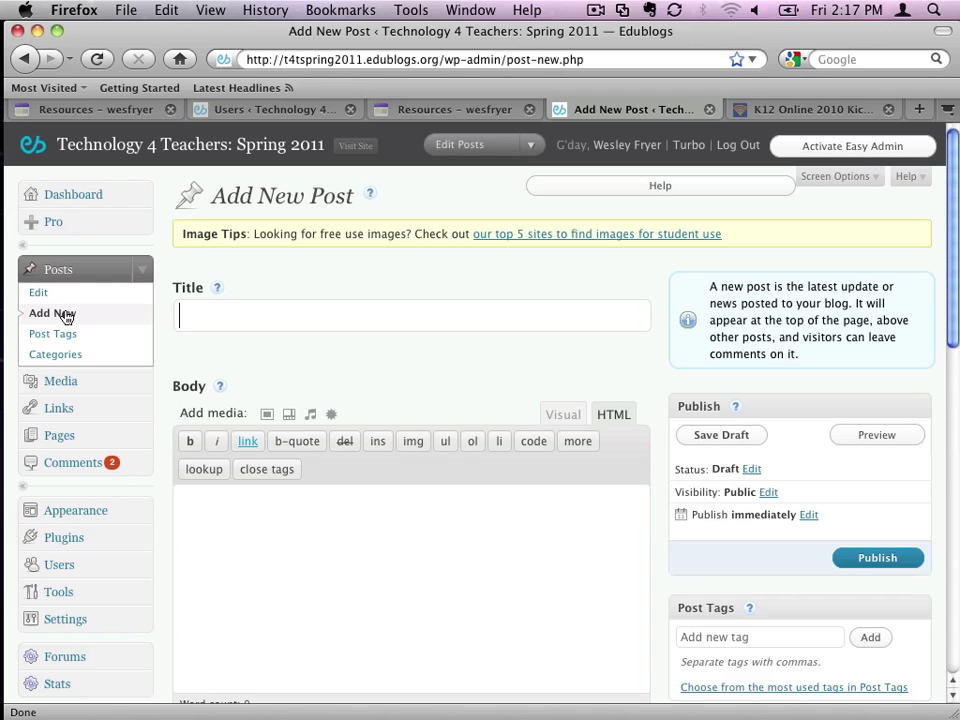
Title the post 'Reflection on "Intersections Video"' and write an opening sentence naming the creator's video "Intersections."
type("Reflec")
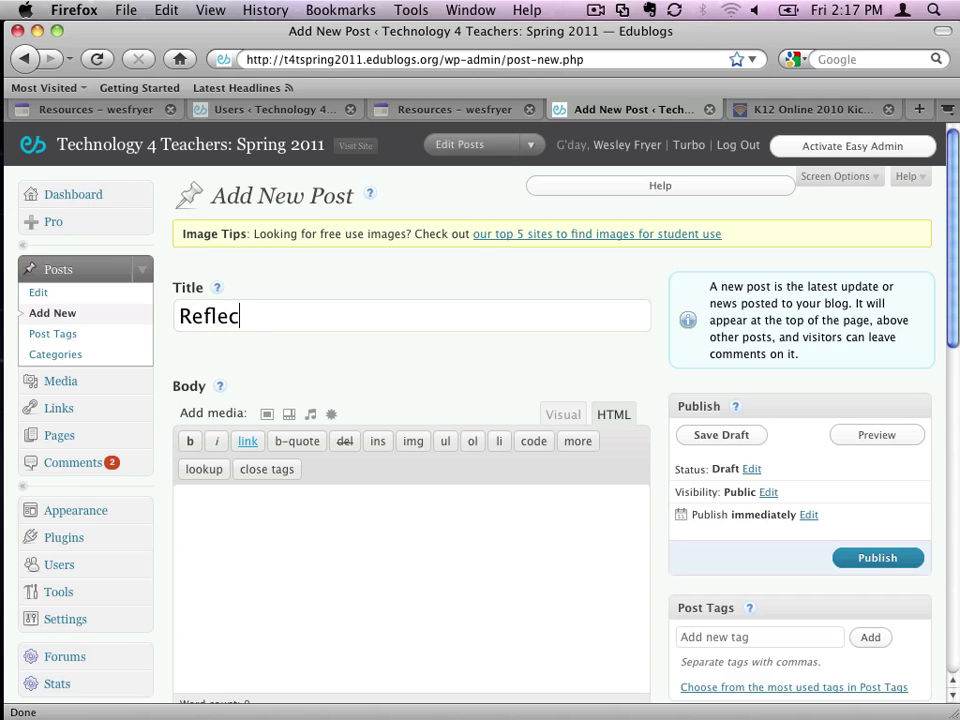
type("tion on \"Inter")
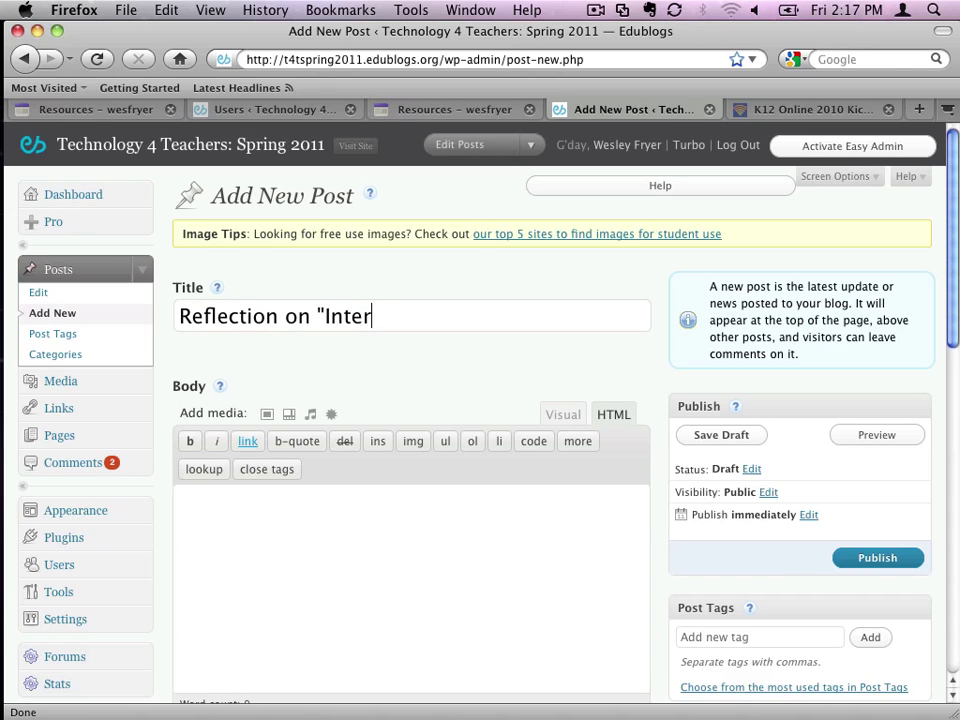
type("sections Video\"")
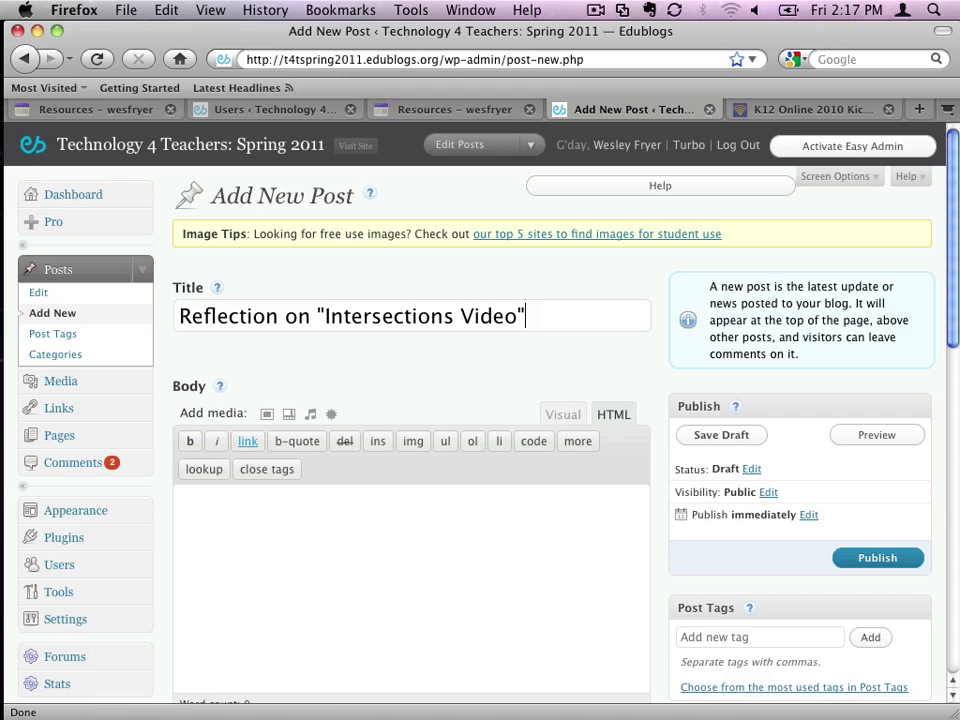
left_click(320, 555)
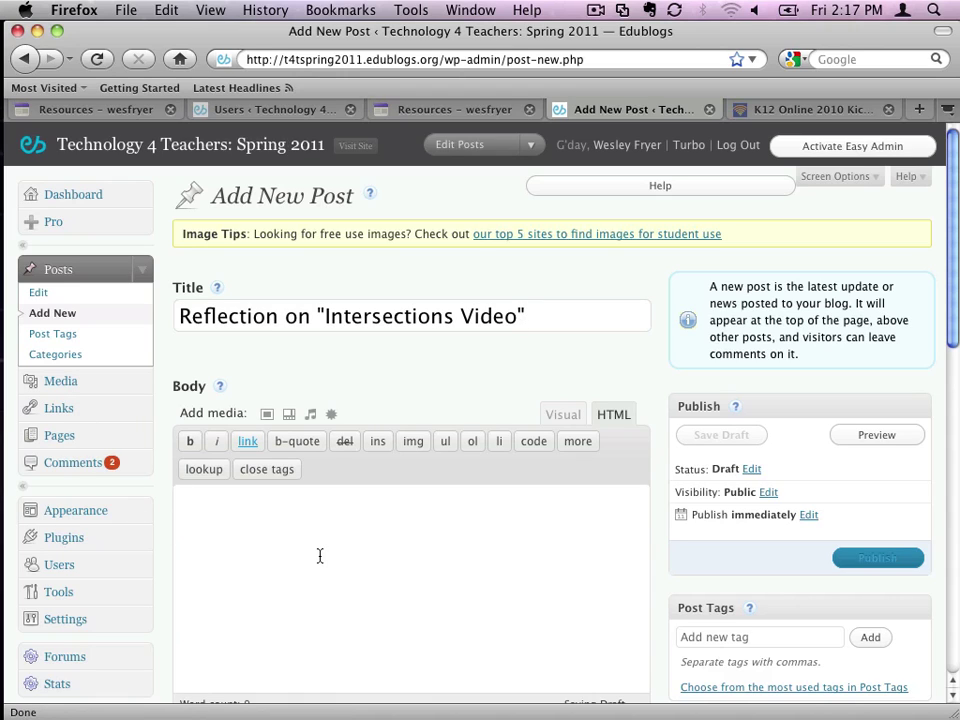
type("T")
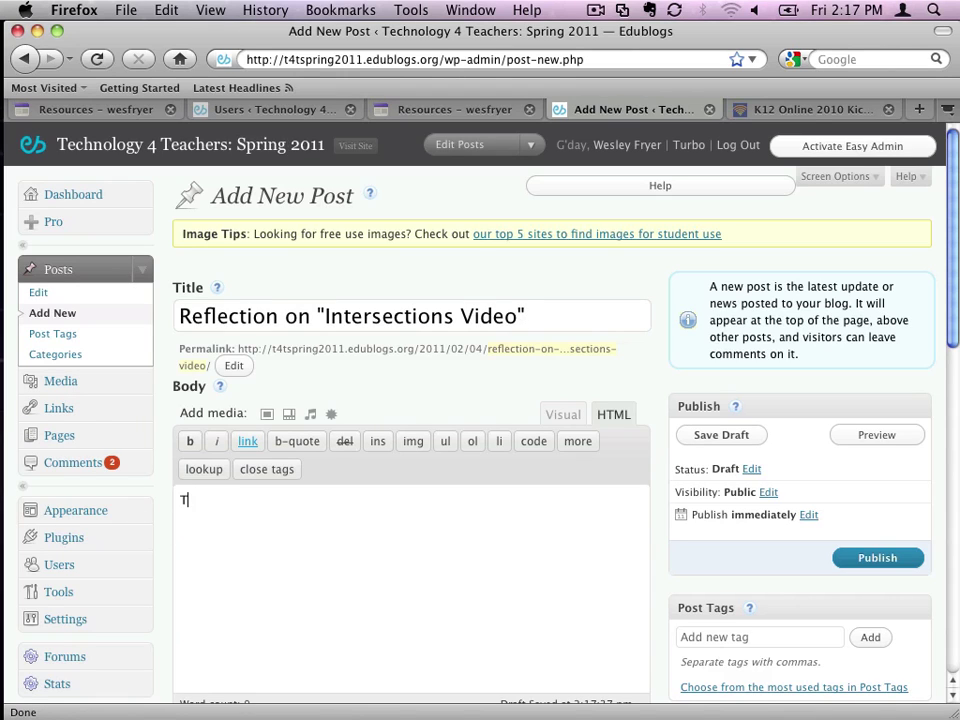
type("his is my reflection on ")
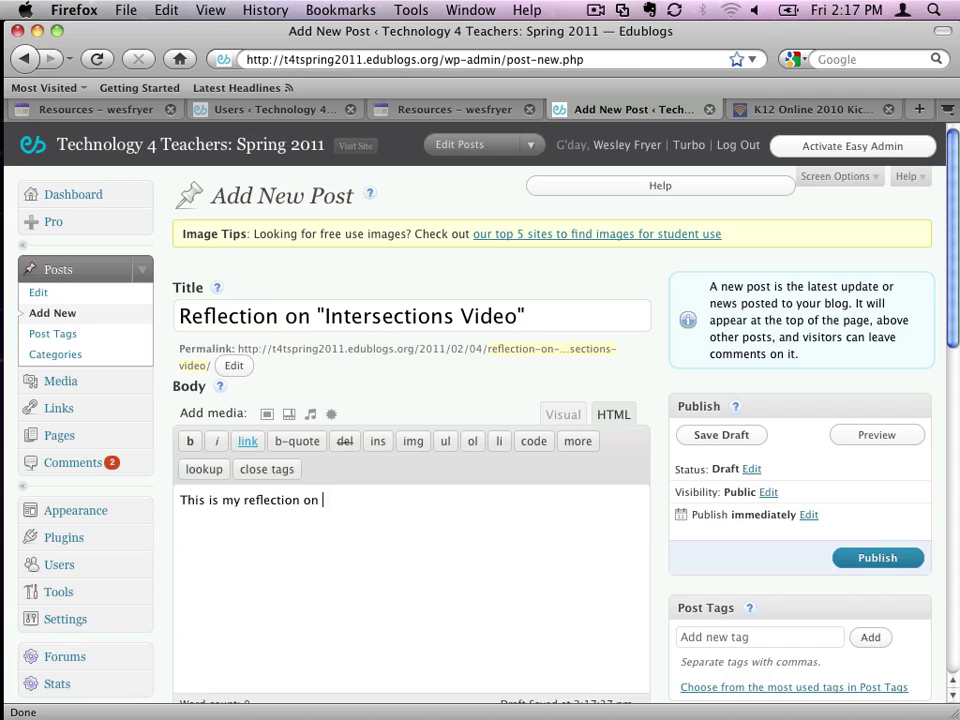
type("Darren Kuropatwa's vid")
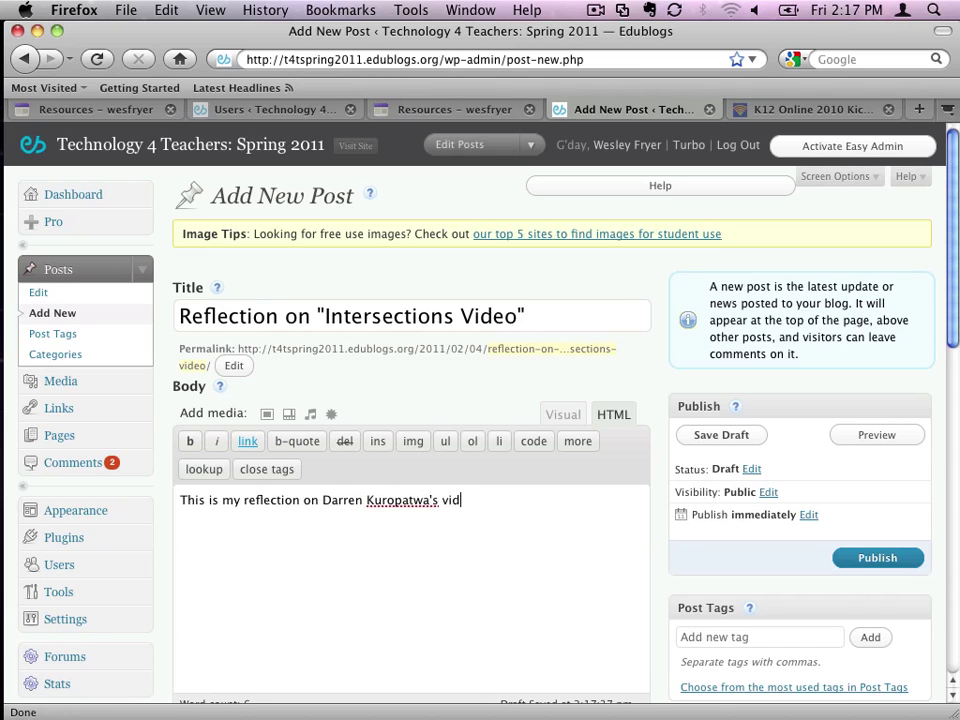
type("eo, \"Intersections>\"")
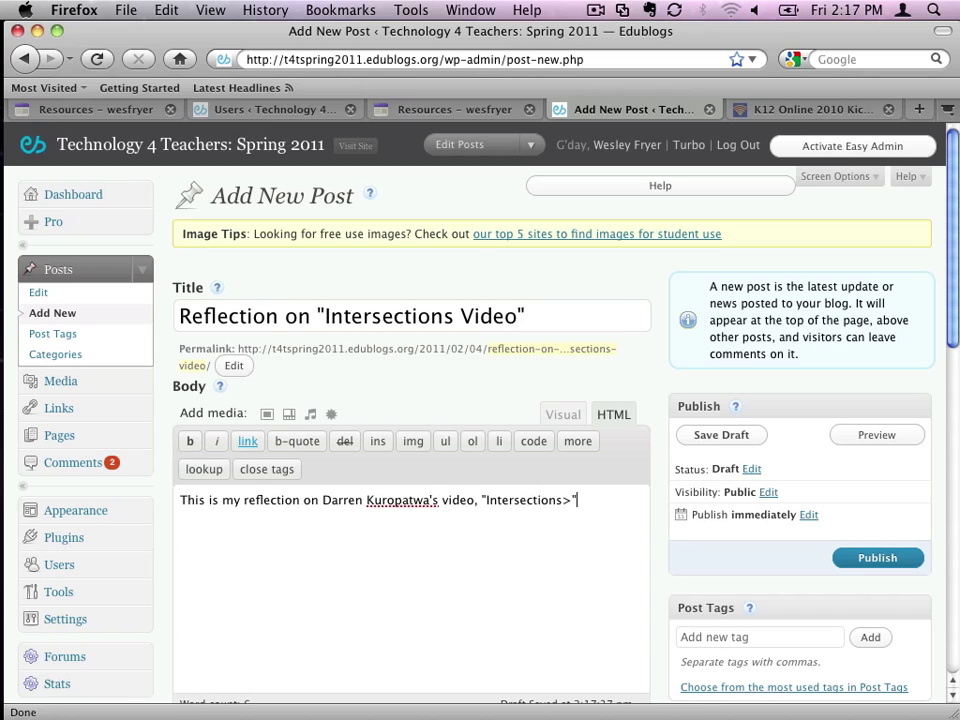
key("BackSpace")
key("BackSpace")
type(".\"")
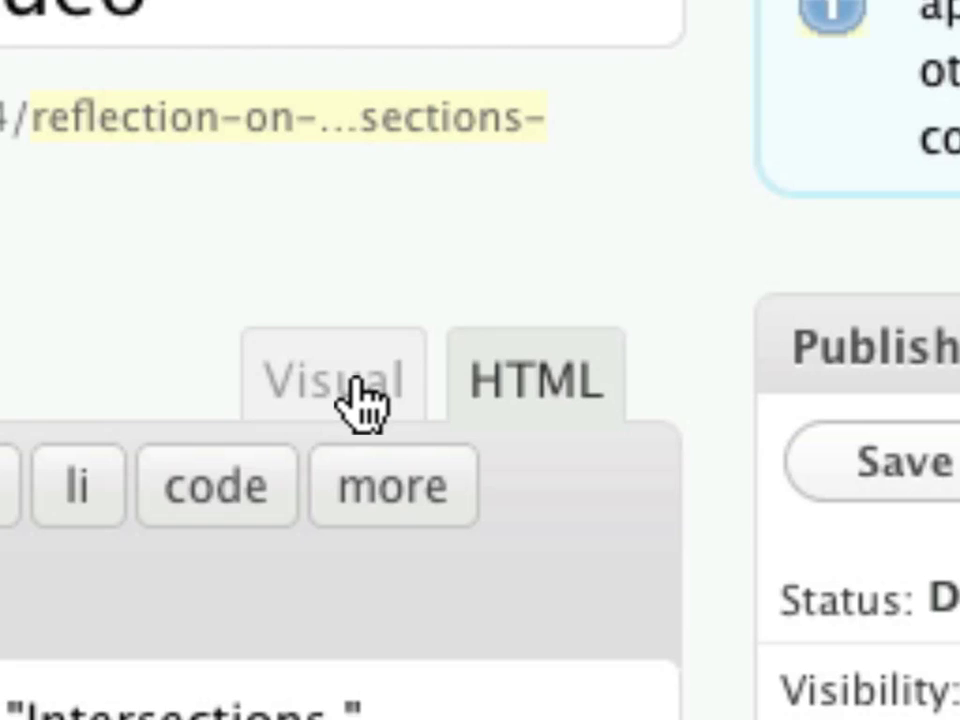
Switch the post body to Visual mode to see the sentence as formatted text
left_click(360, 398)
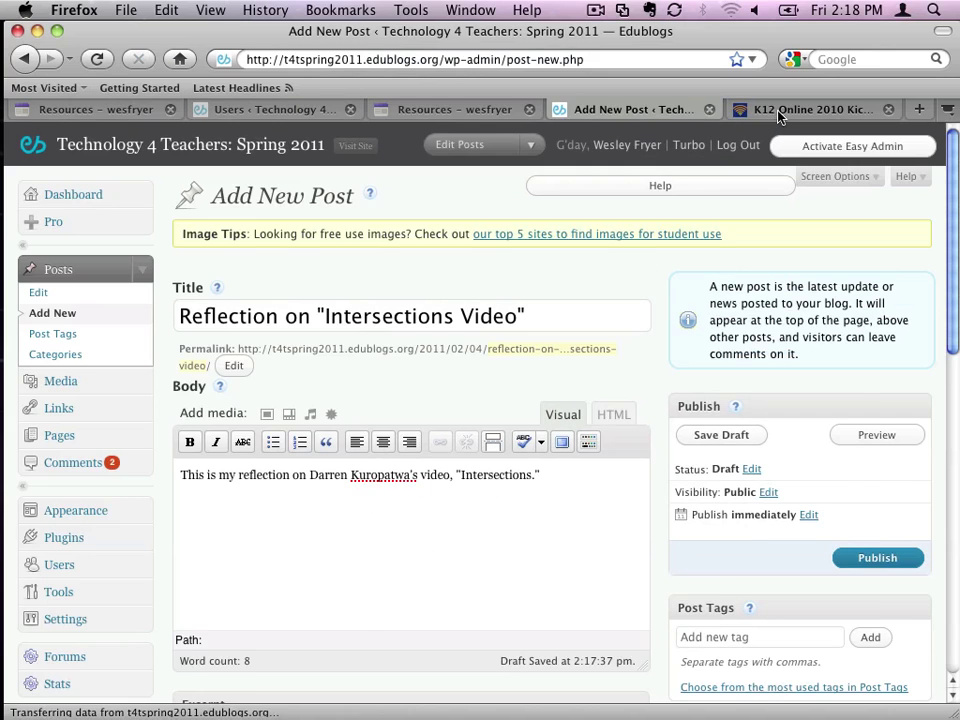
left_click(777, 109)
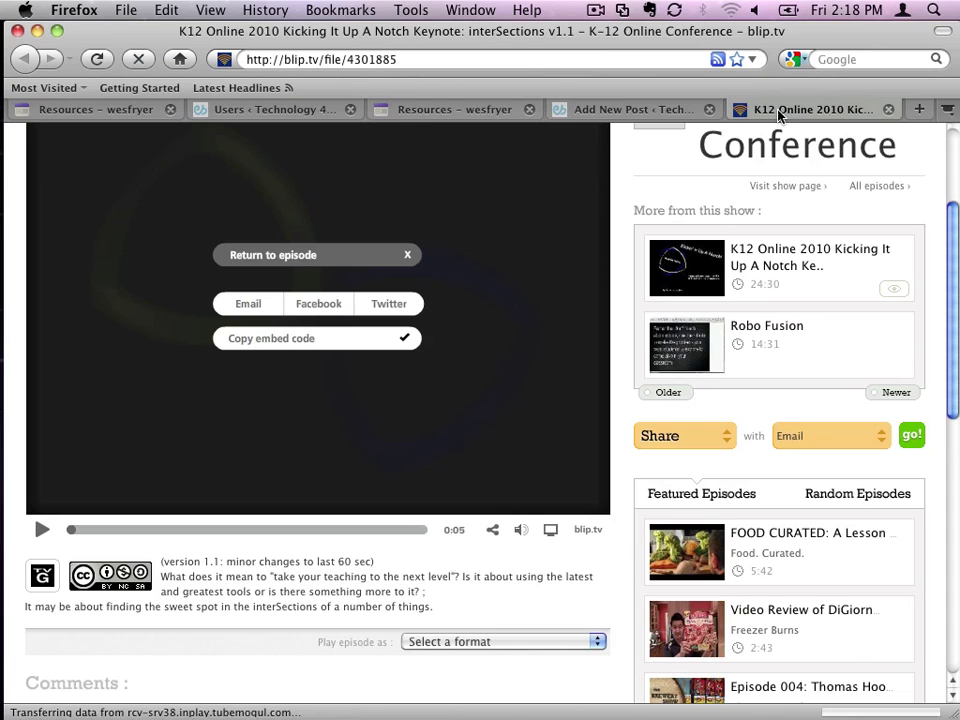
left_click(325, 62)
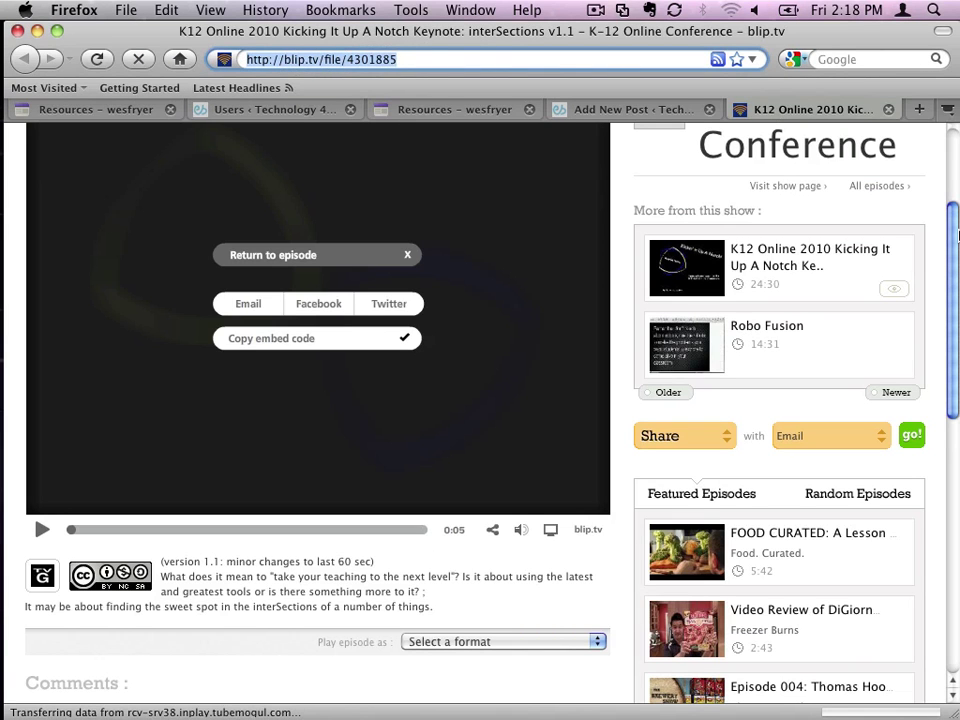
scroll(950, 210, "up", 4)
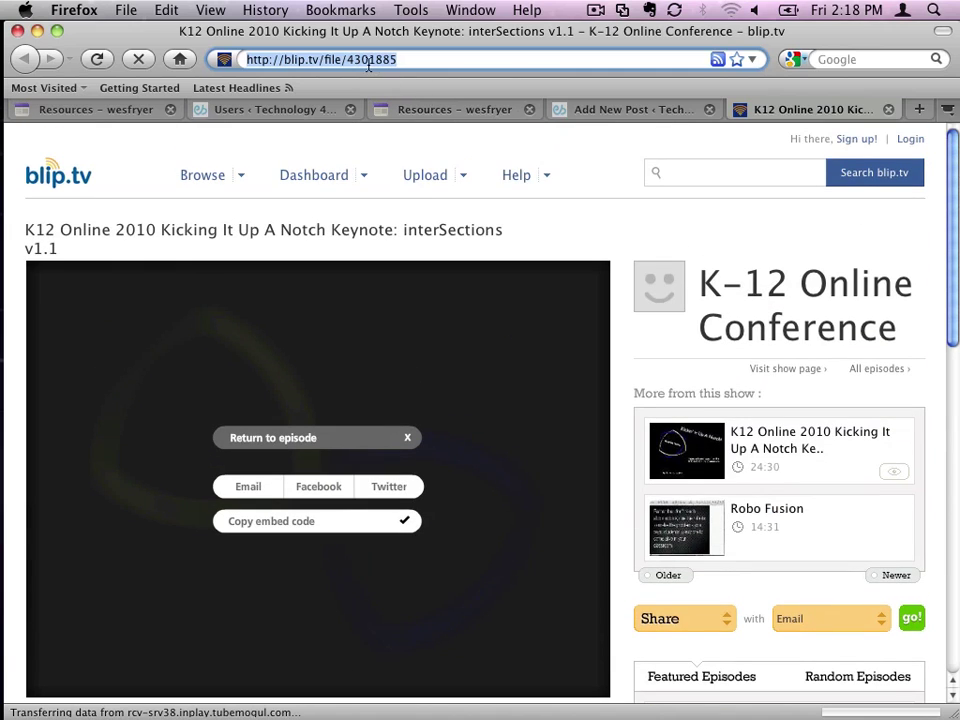
left_click(166, 11)
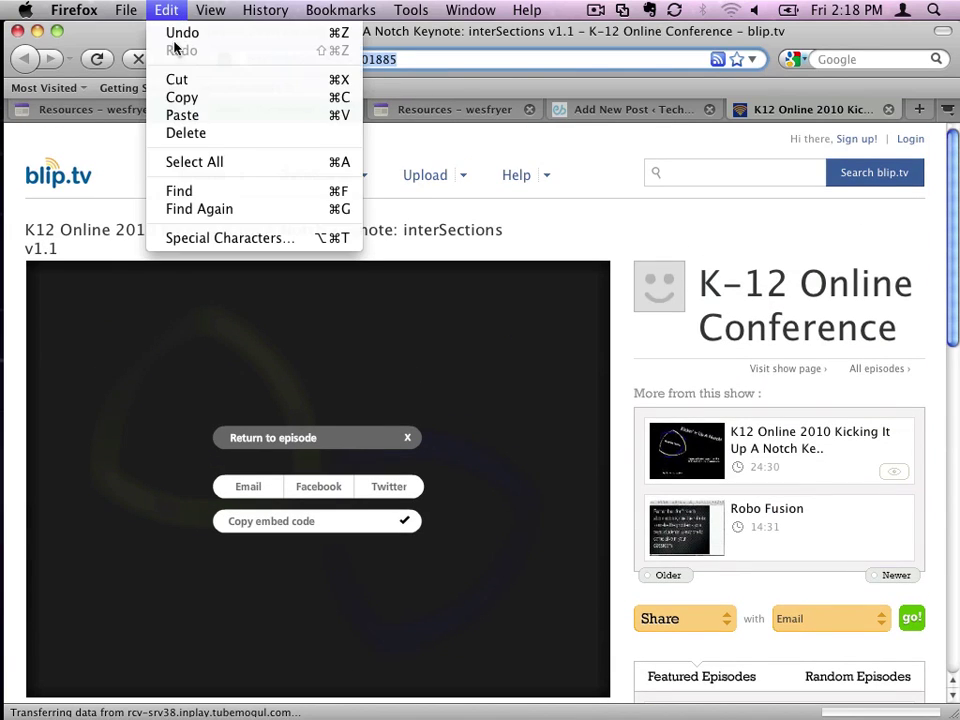
left_click(183, 97)
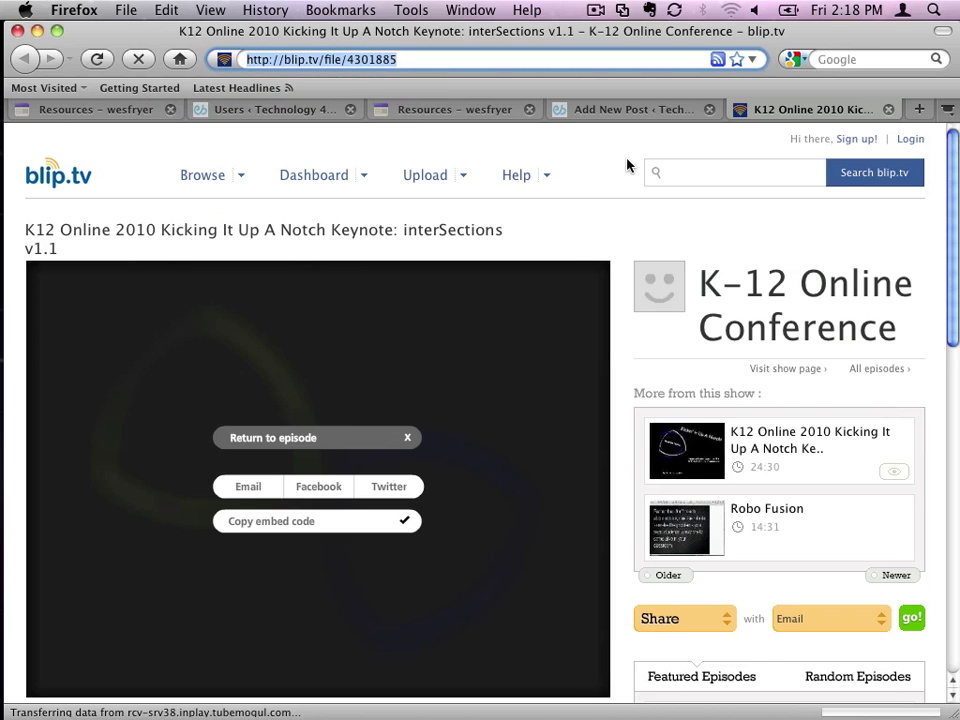
Select the phrase naming the video and its creator, try pasting the link, then cancel
left_click(616, 110)
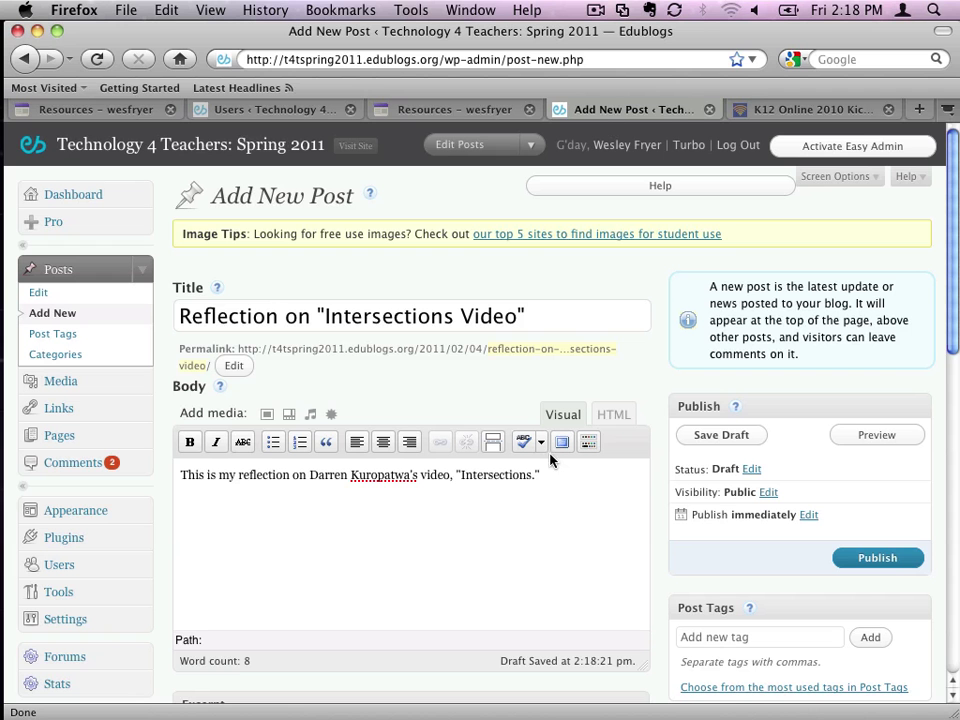
left_click_drag(326, 478, 542, 476)
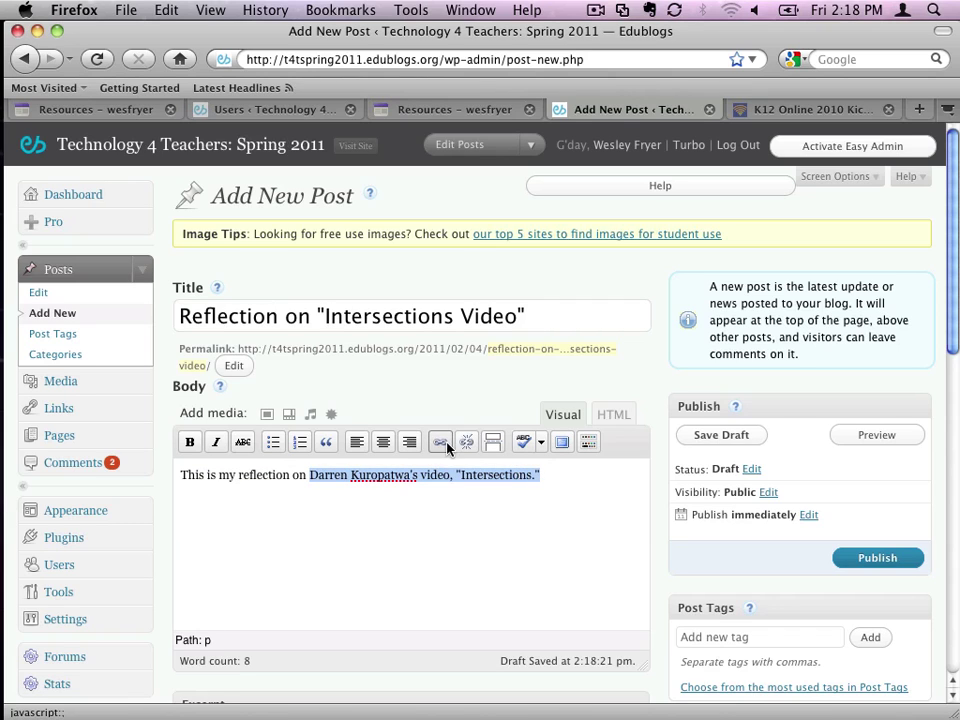
left_click(441, 444)
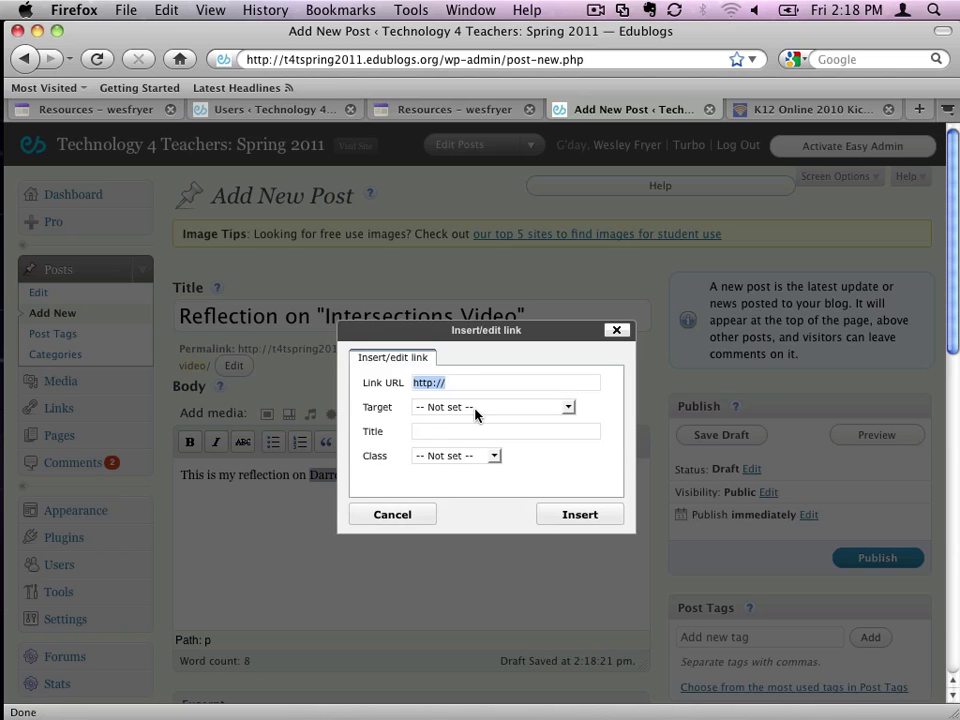
key("super+v")
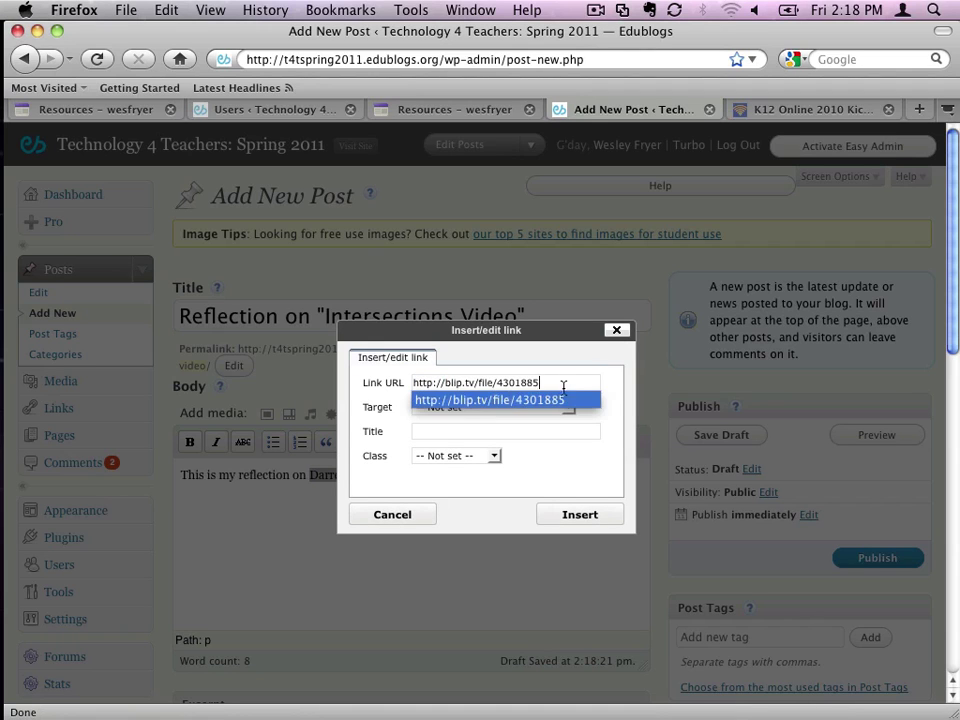
left_click(617, 331)
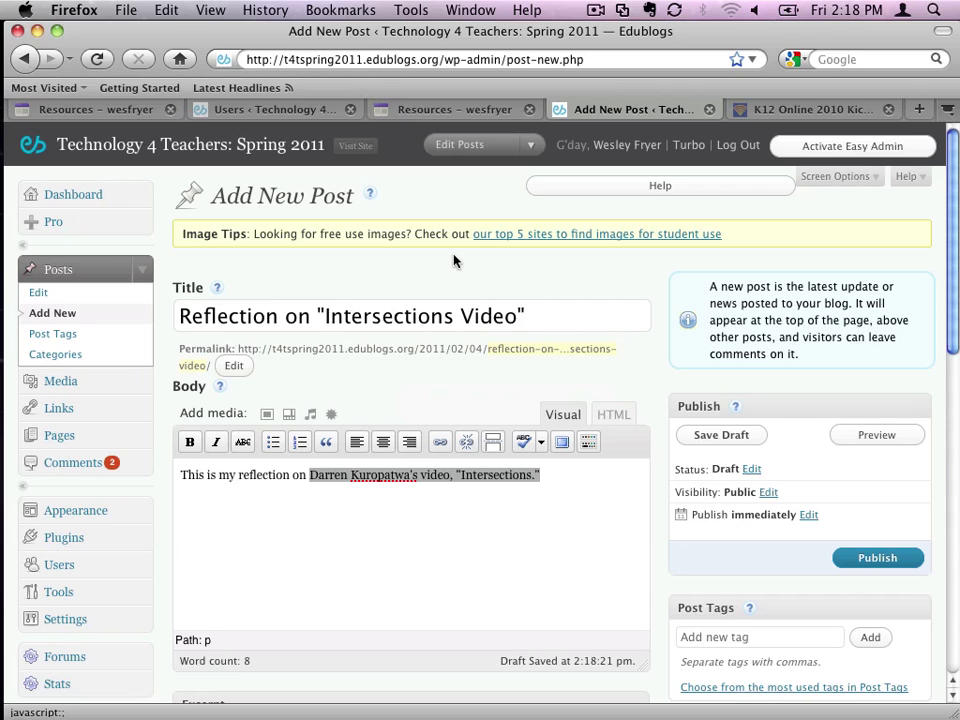
left_click(773, 112)
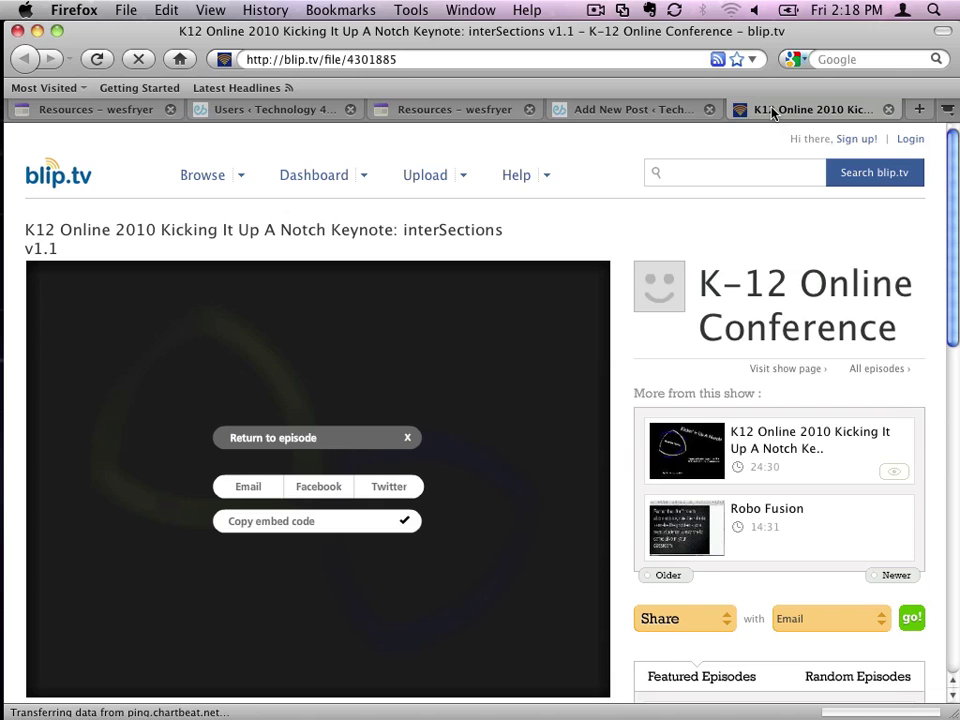
left_click(563, 112)
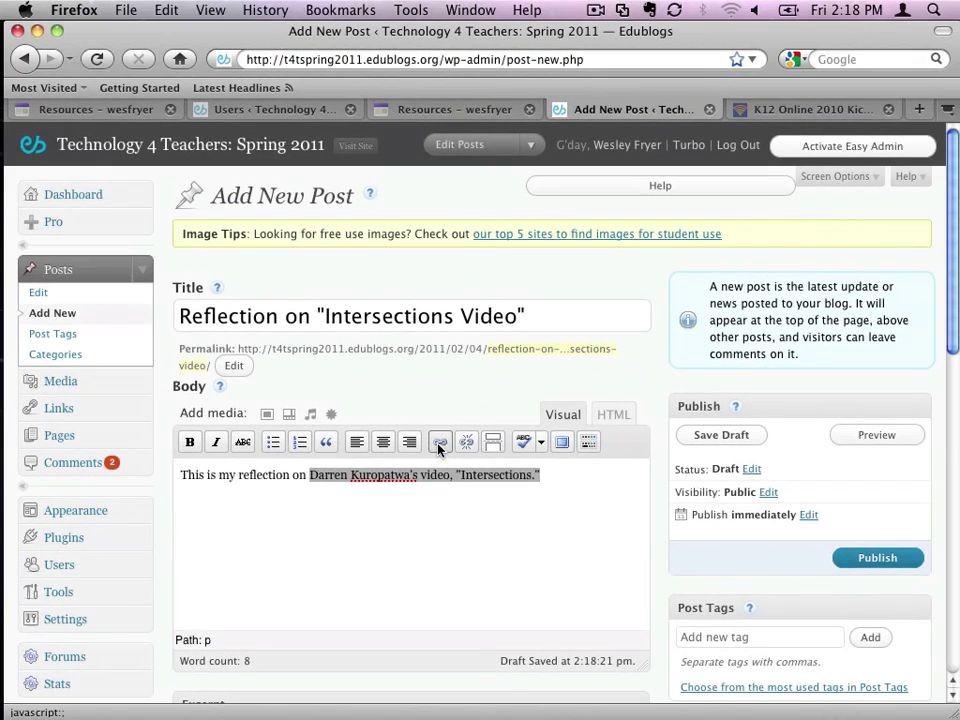
left_click(438, 449)
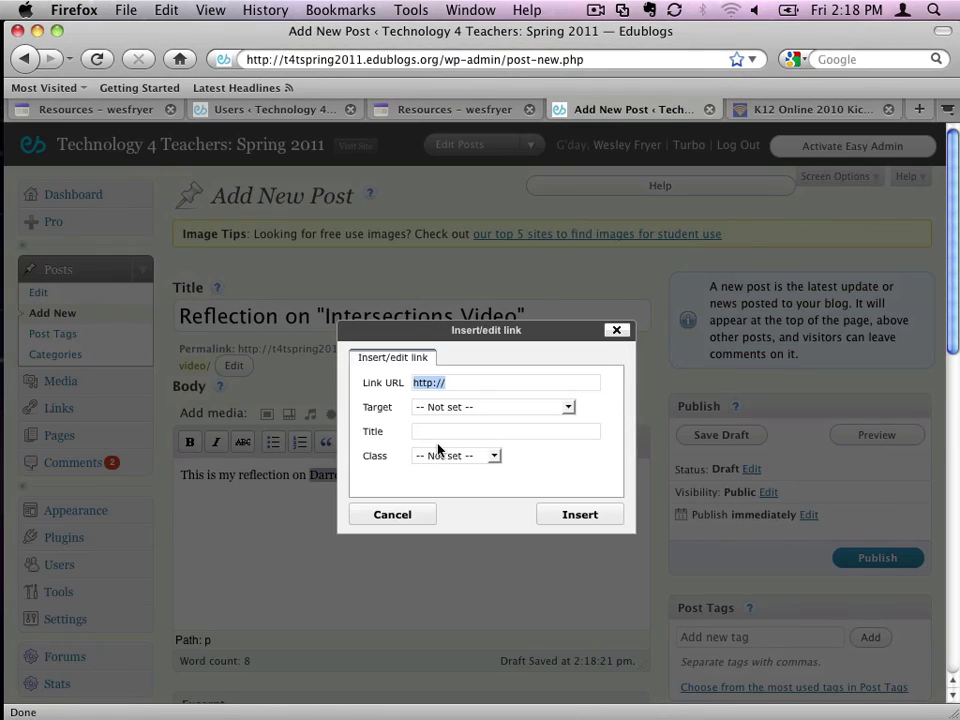
key("super+v")
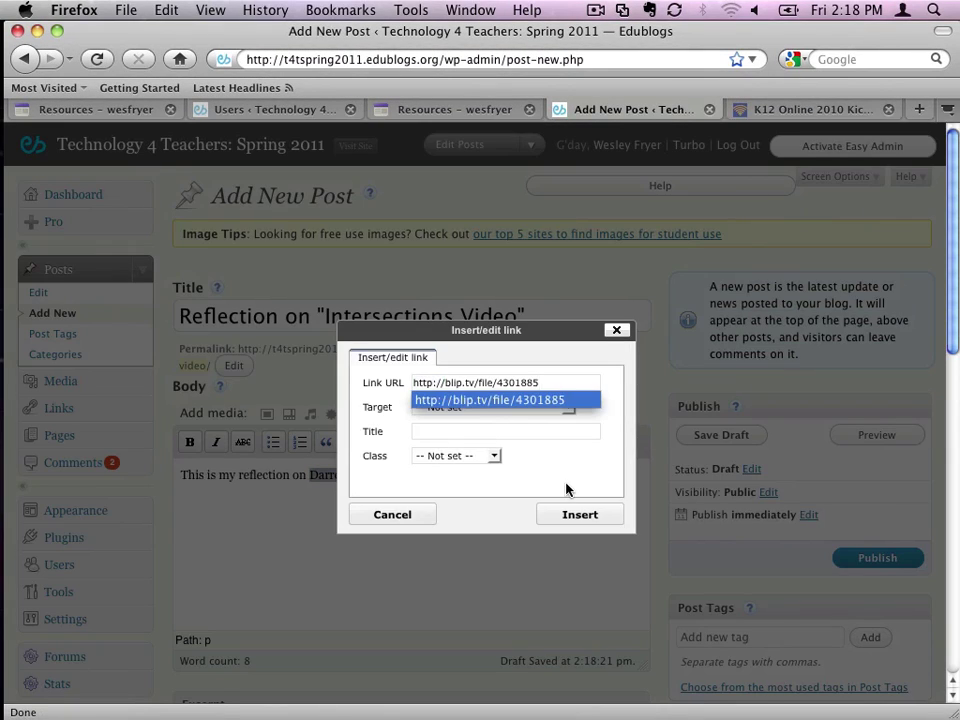
left_click(558, 519)
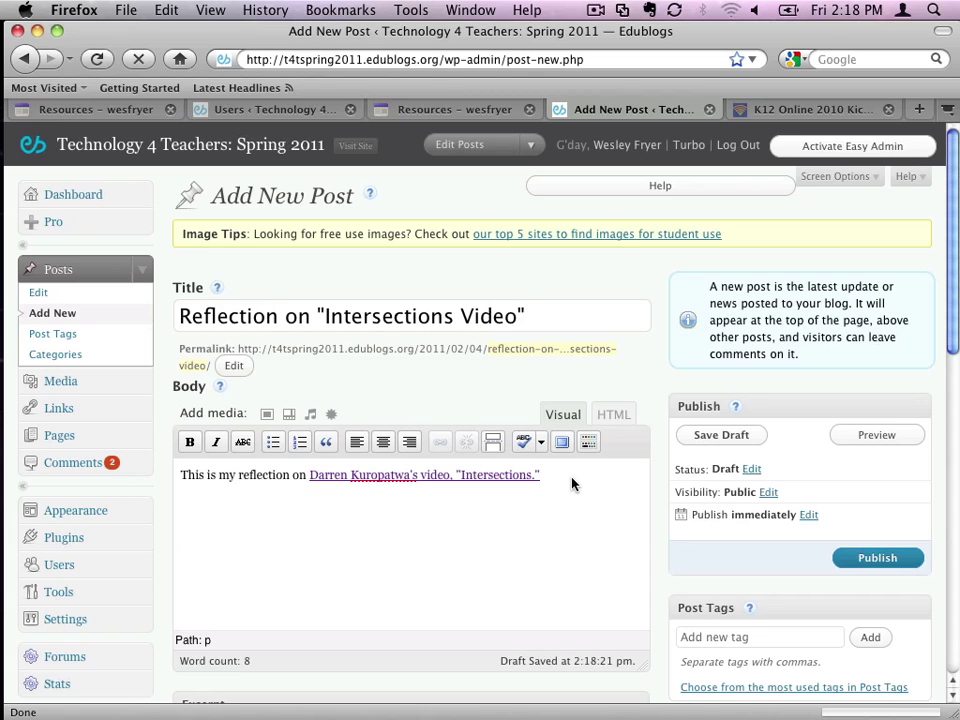
key("Return")
Reload the blip.tv interSections keynote page, pause the video, and copy its embed code from the share panel
left_click(756, 110)
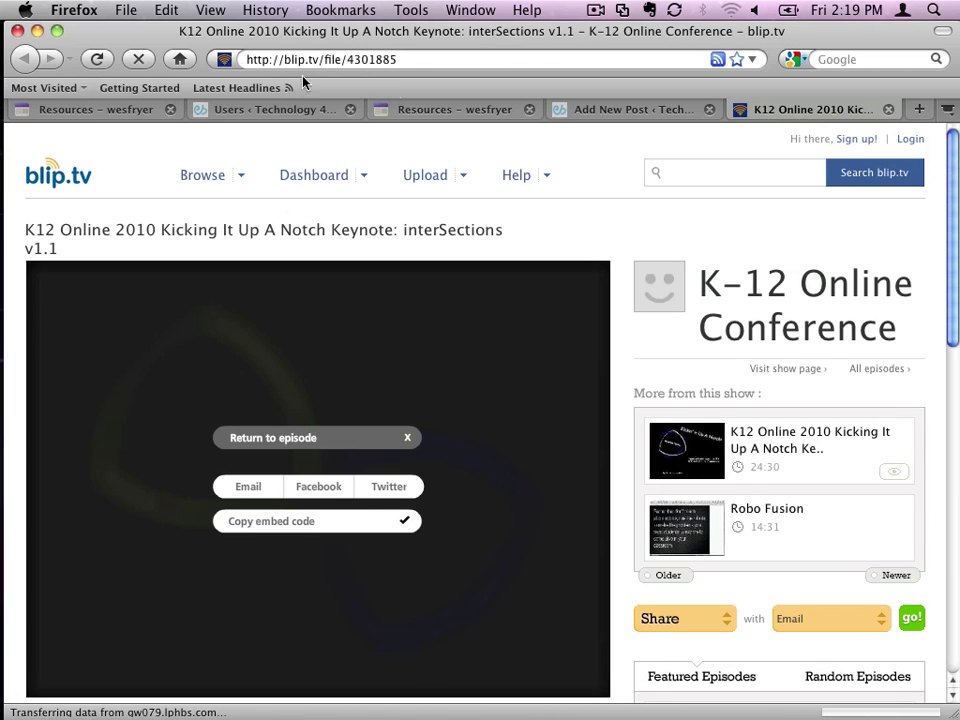
left_click(98, 60)
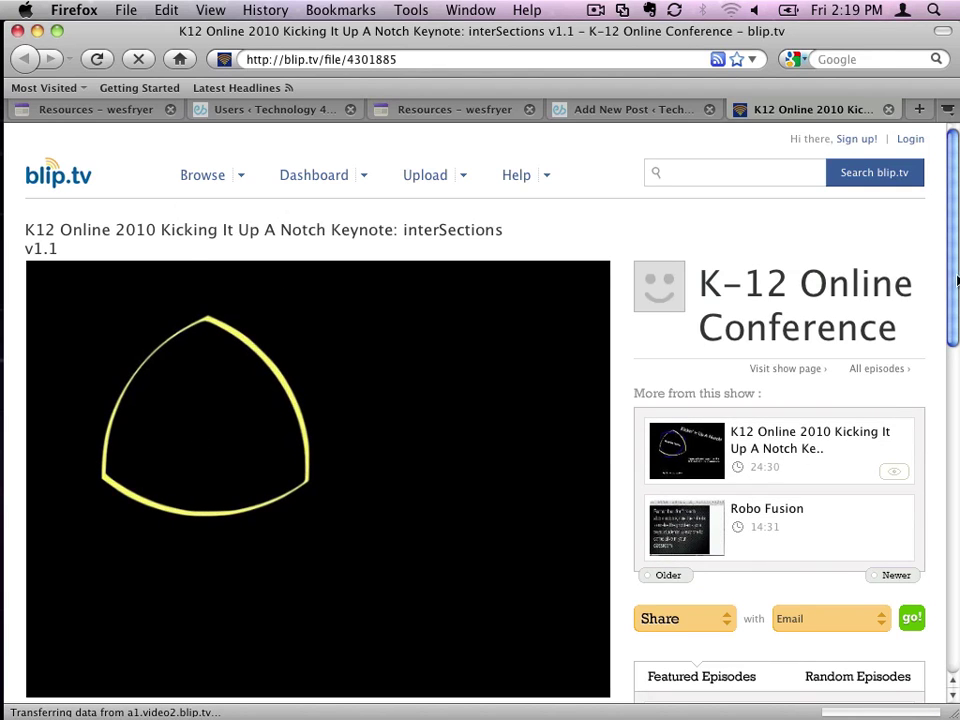
scroll(760, 492, "down", 3)
left_click(45, 635)
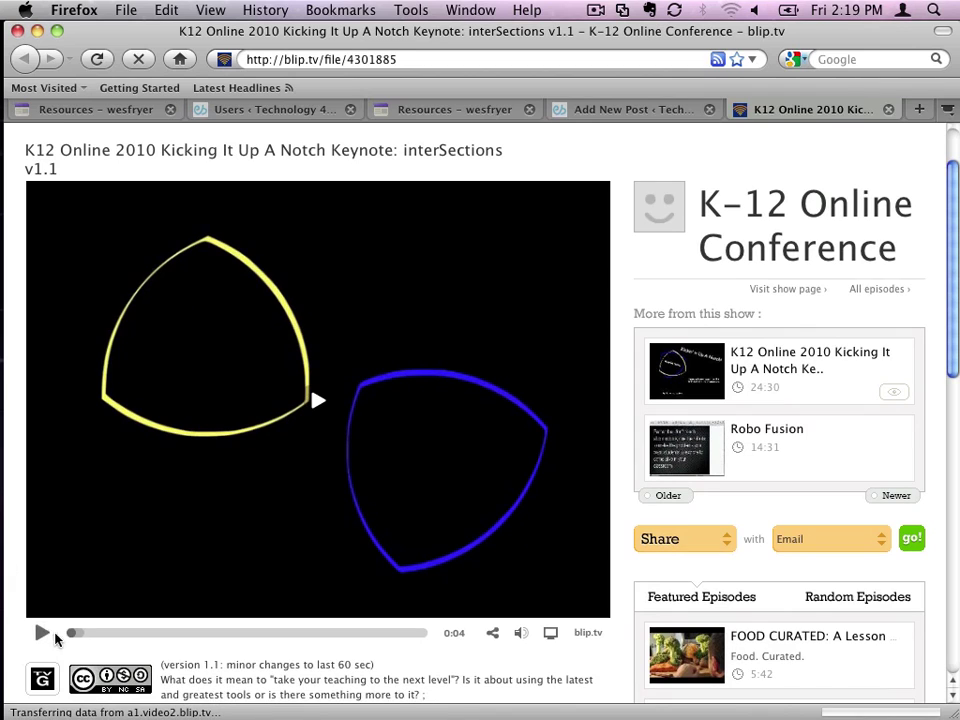
left_click_drag(953, 293, 953, 365)
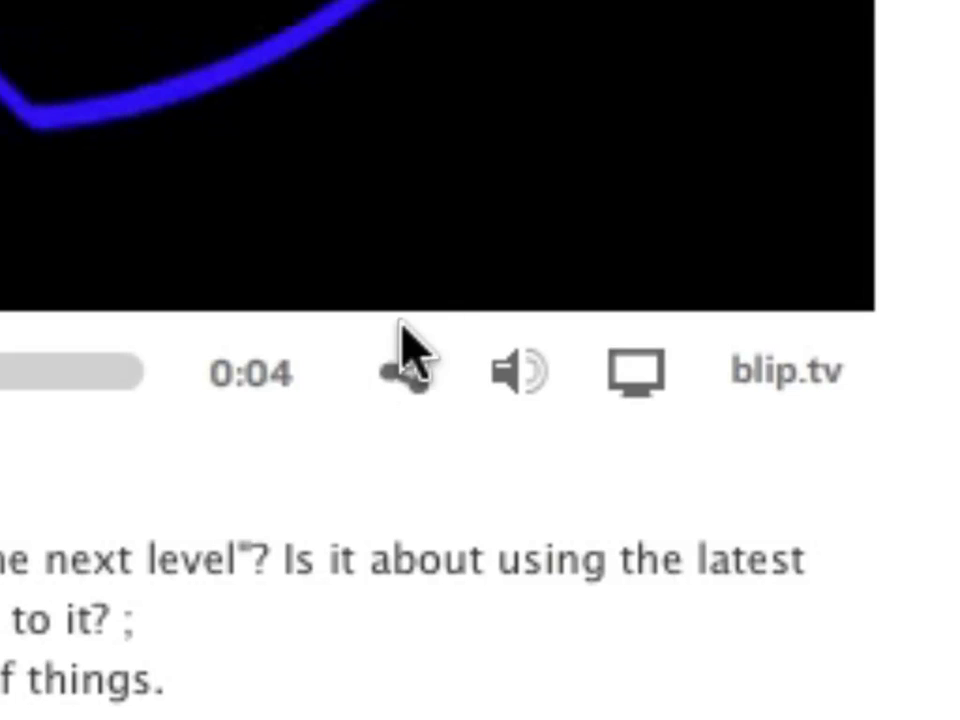
left_click(405, 378)
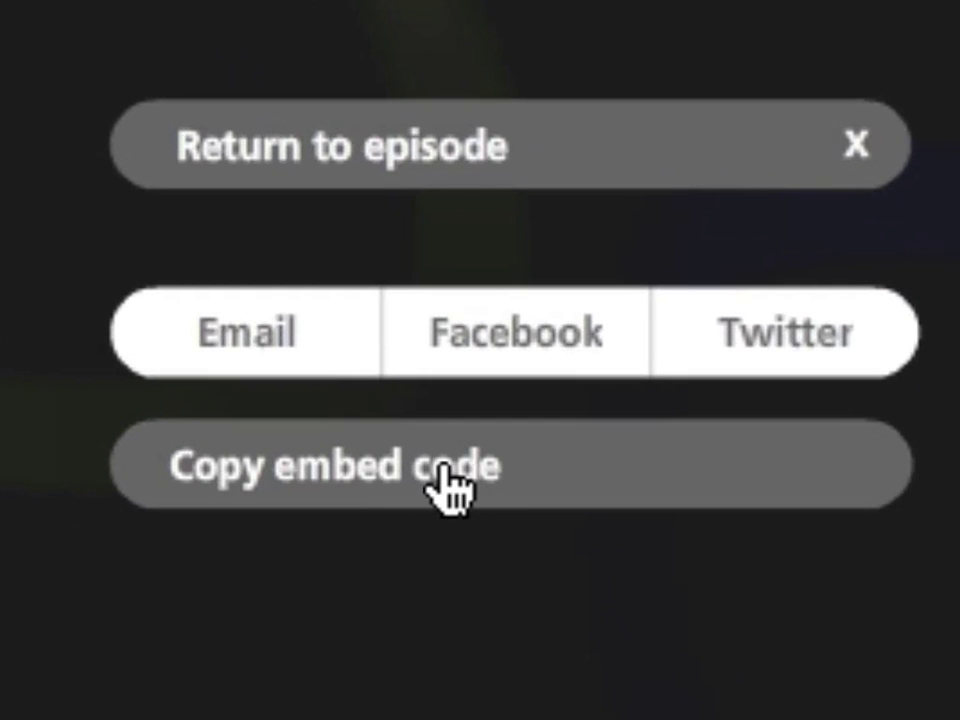
left_click(450, 490)
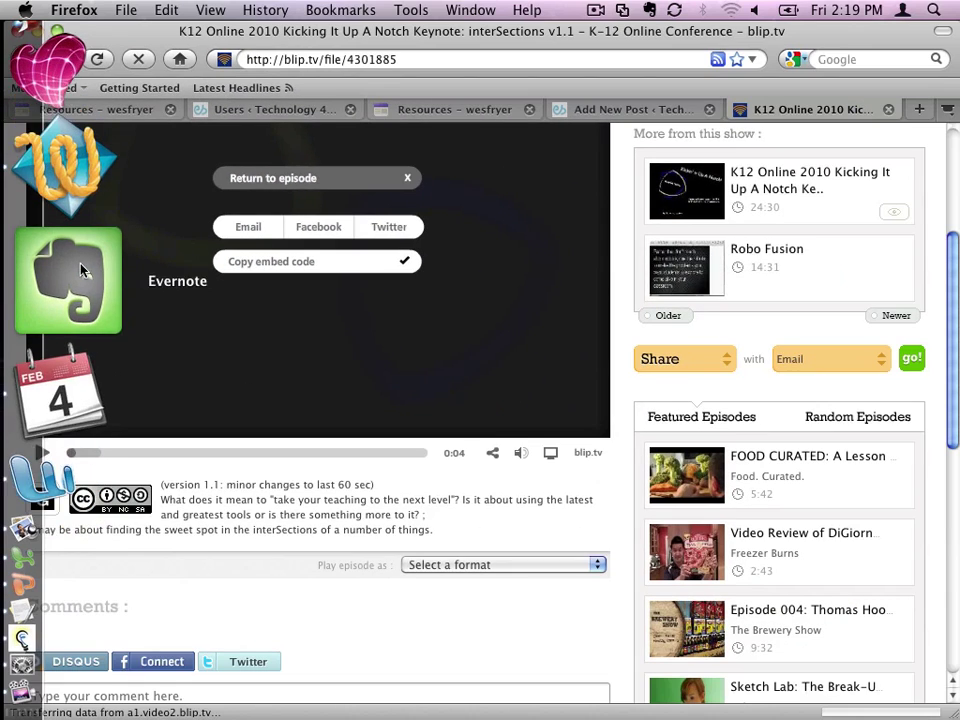
Clear the untitled TextWrangler document and paste in the blip.tv embed code (width 480, height 390)
left_click(62, 180)
key("BackSpace")
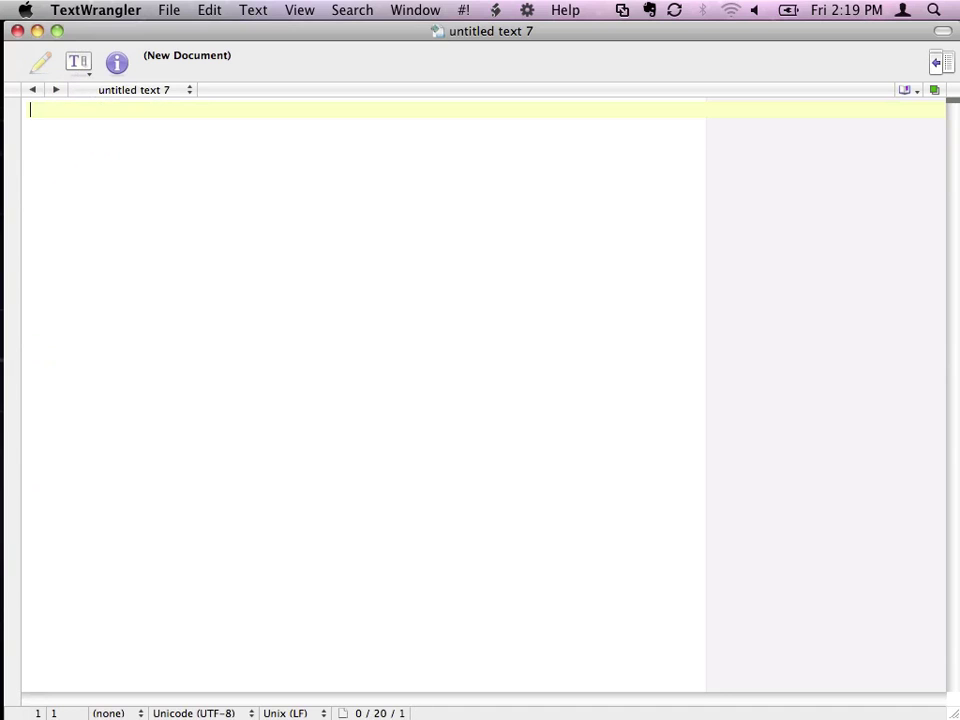
left_click(196, 12)
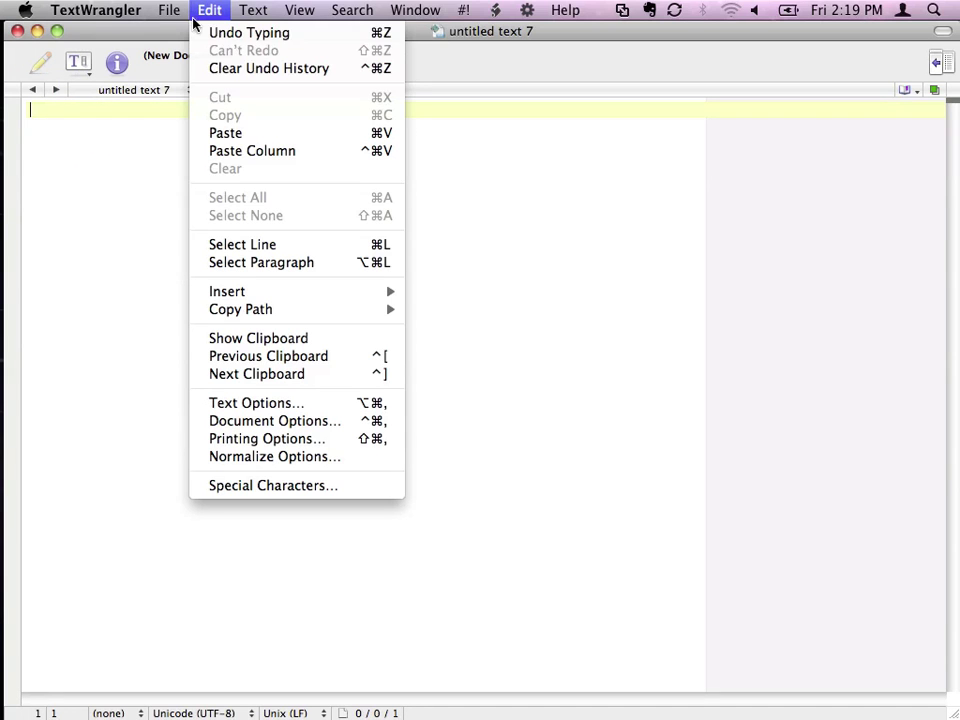
left_click(226, 133)
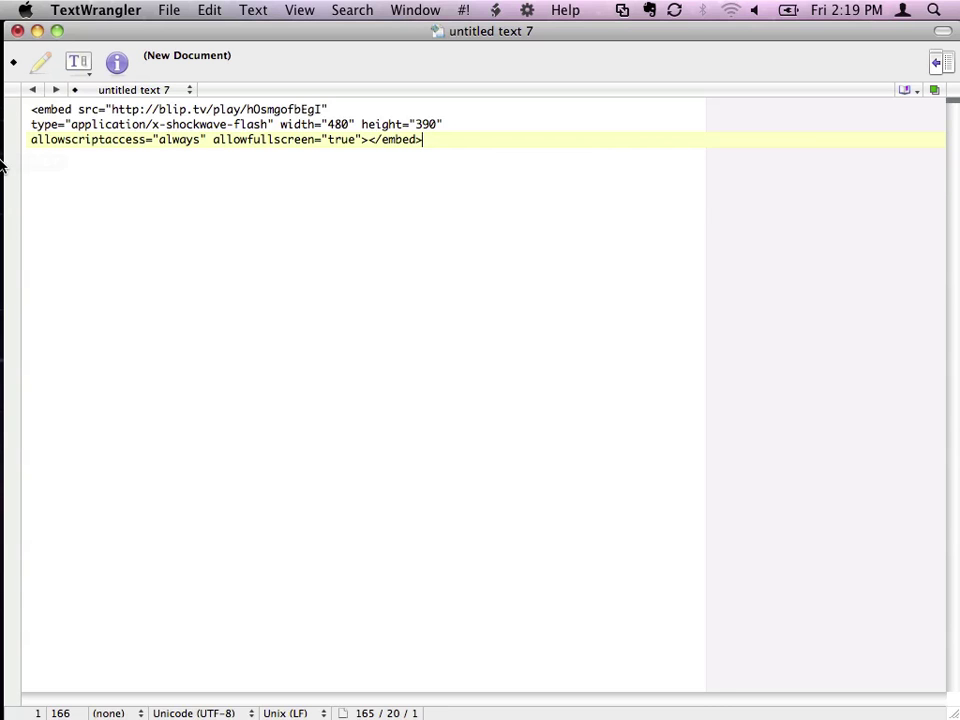
Return to the Edublogs Add New Post draft in Firefox, showing the anchor-tag code linking to blip.tv/file/4301885
mouse_move(3, 165)
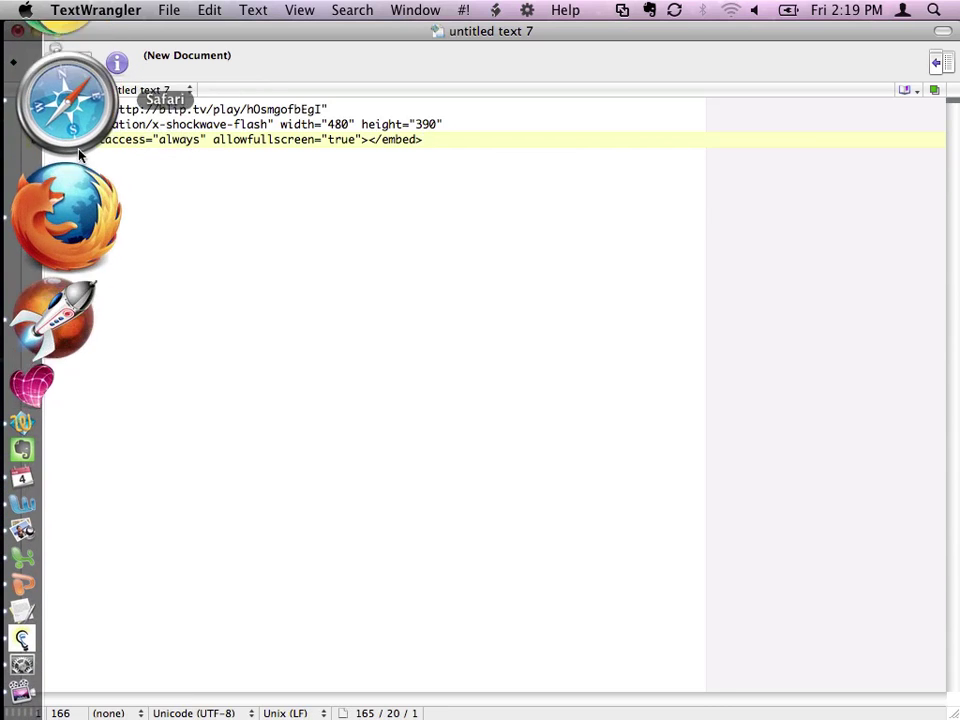
left_click(80, 170)
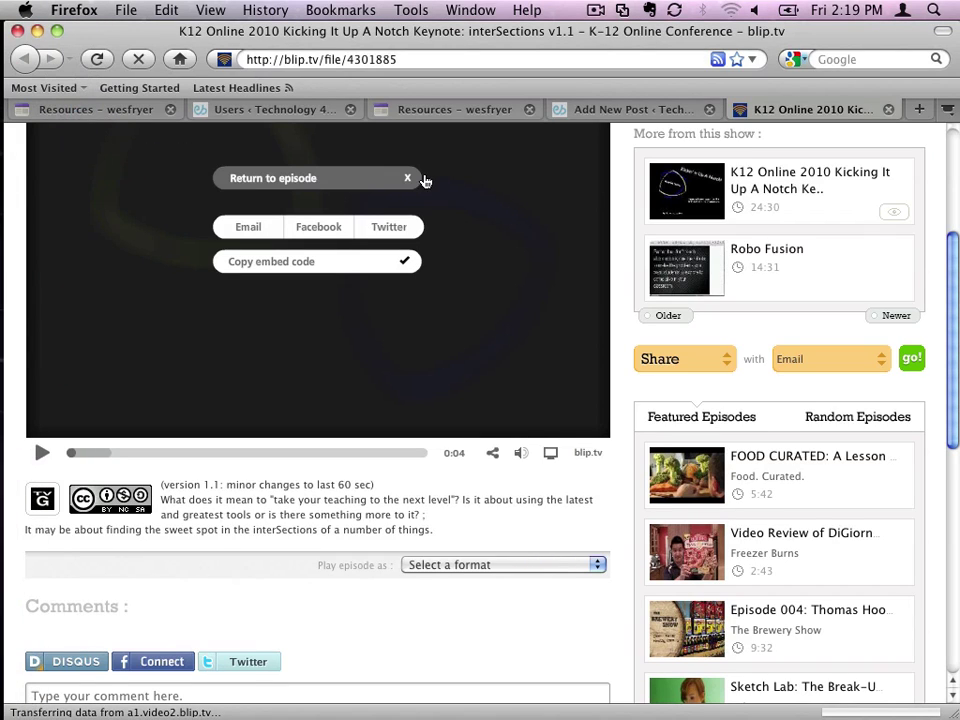
left_click(443, 111)
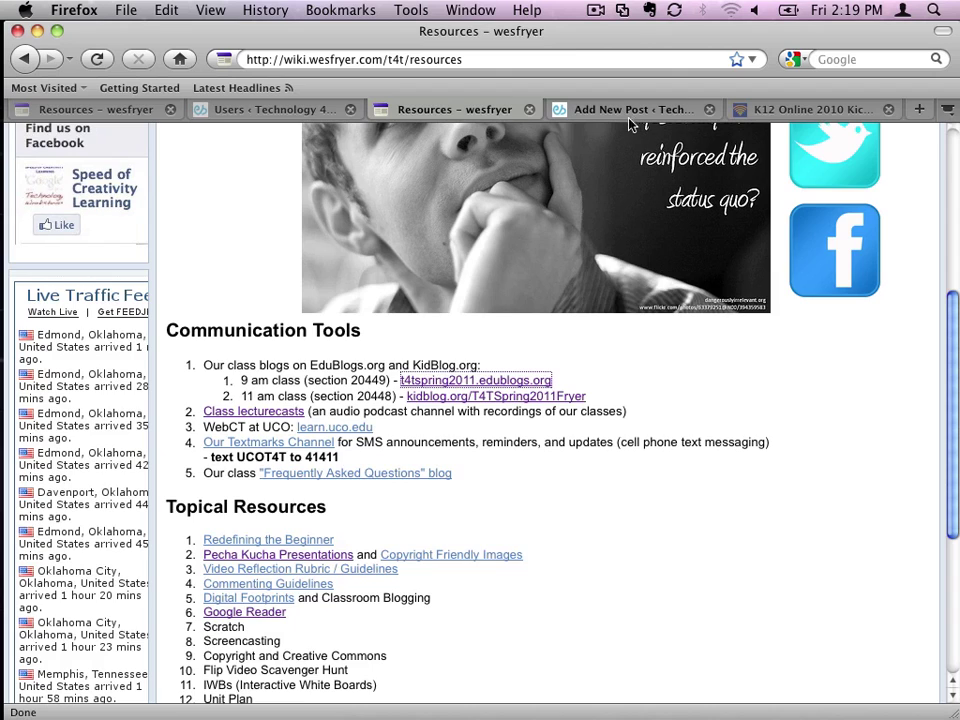
left_click(630, 112)
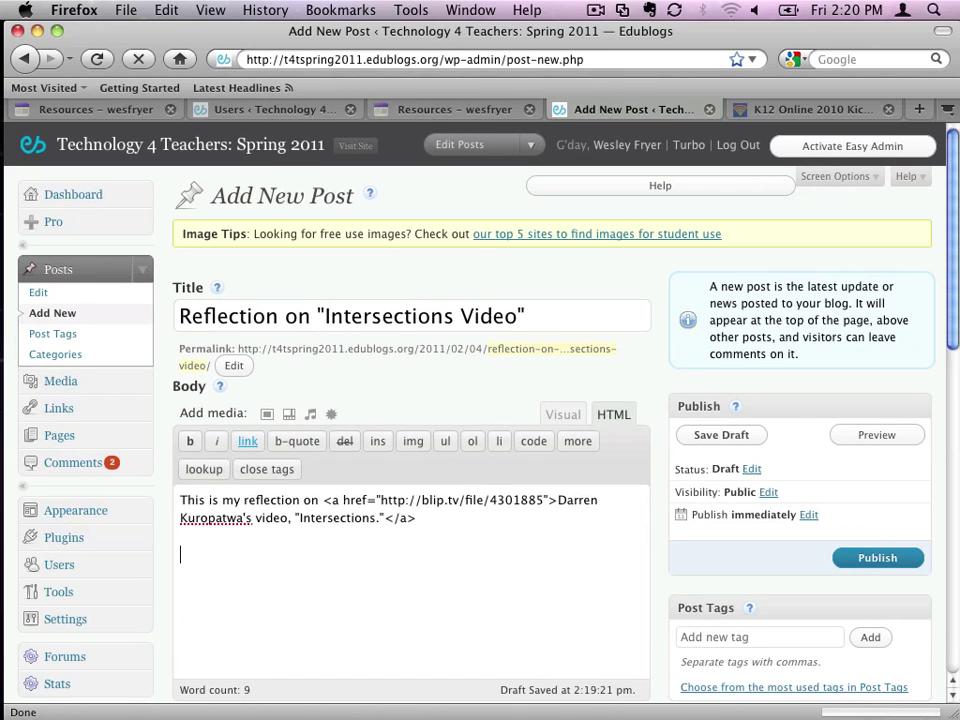
Paste the blip.tv embed code below the linked line, return to Visual view, and publish 'Reflection on "Intersections Video"'
right_click(369, 560)
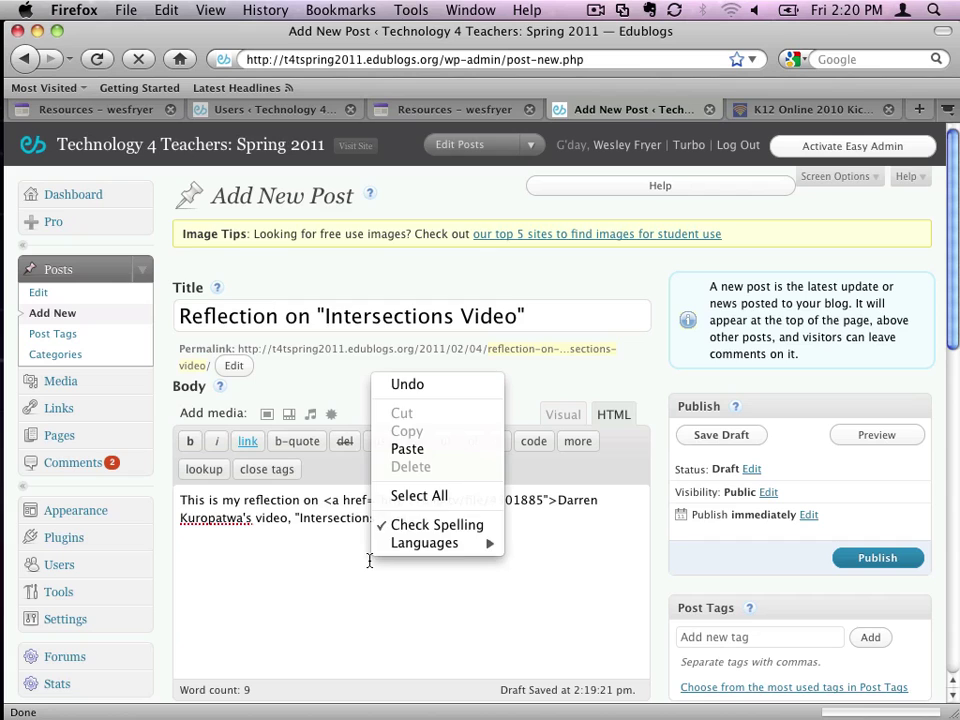
left_click(457, 449)
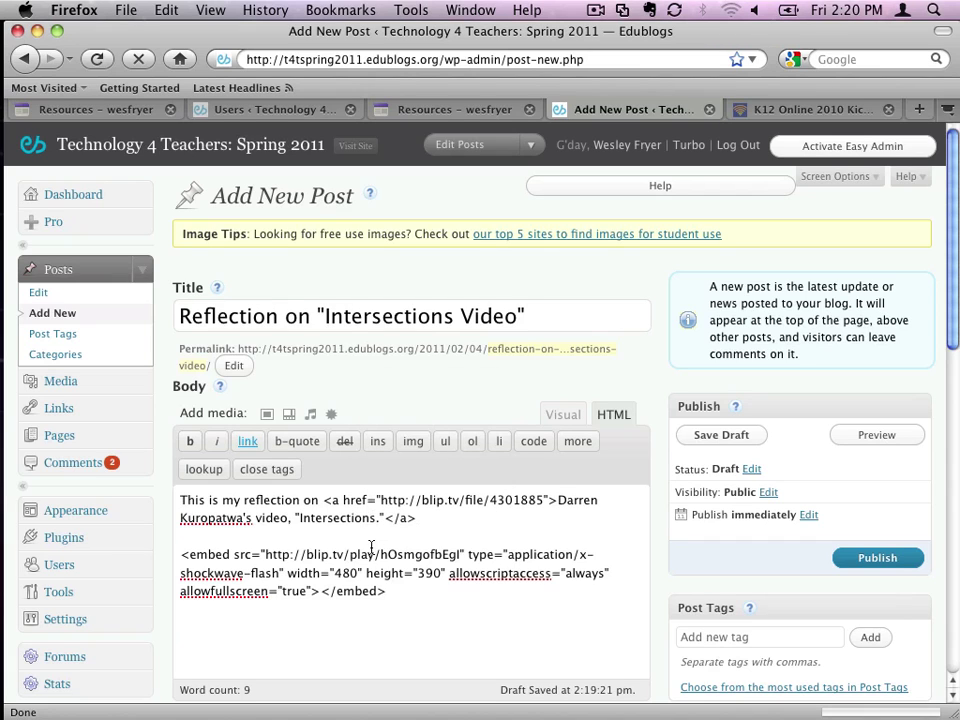
left_click(562, 417)
mouse_move(641, 490)
left_mouse_down()
mouse_move(641, 482)
mouse_move(641, 551)
mouse_move(643, 472)
left_mouse_up()
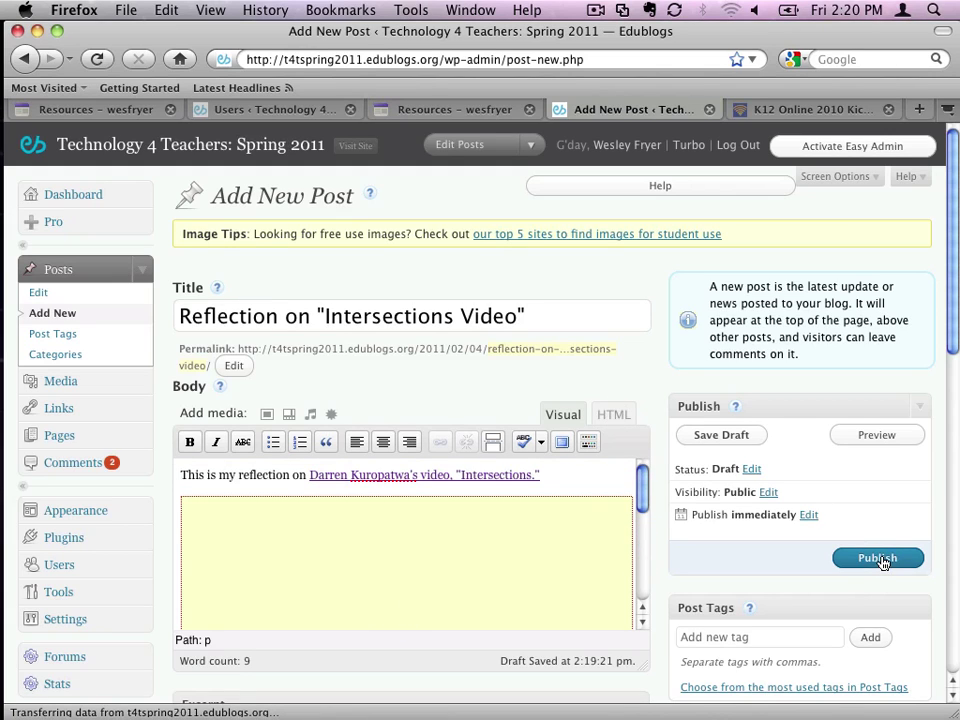
left_click(878, 558)
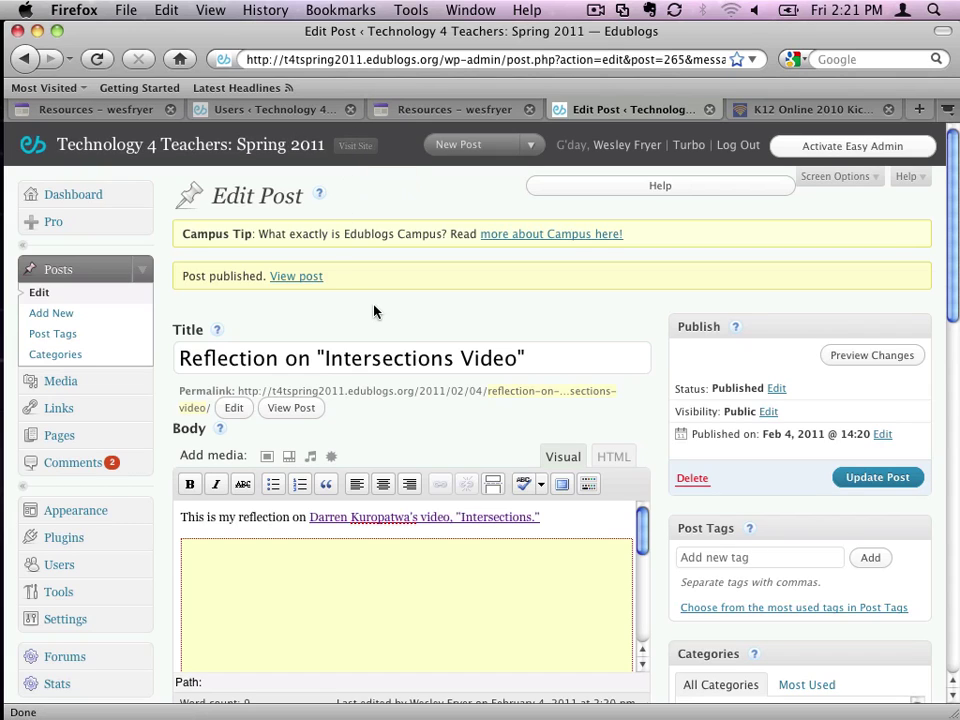
From the Dashboard, open the class blog home page in a new tab and scroll to the embedded interSections video
left_click(84, 200)
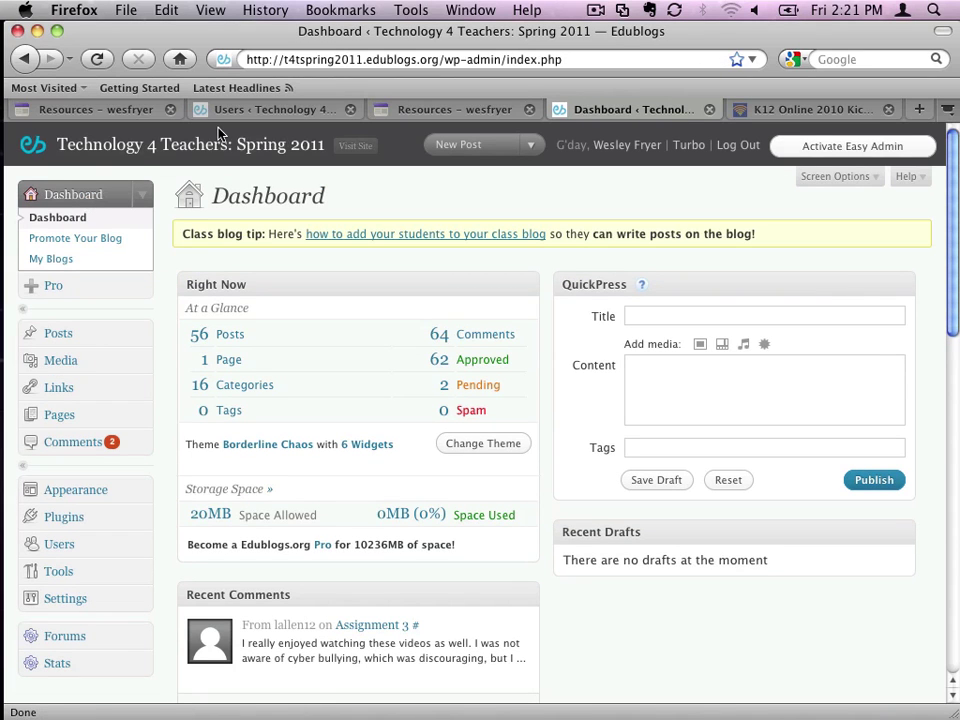
right_click(205, 150)
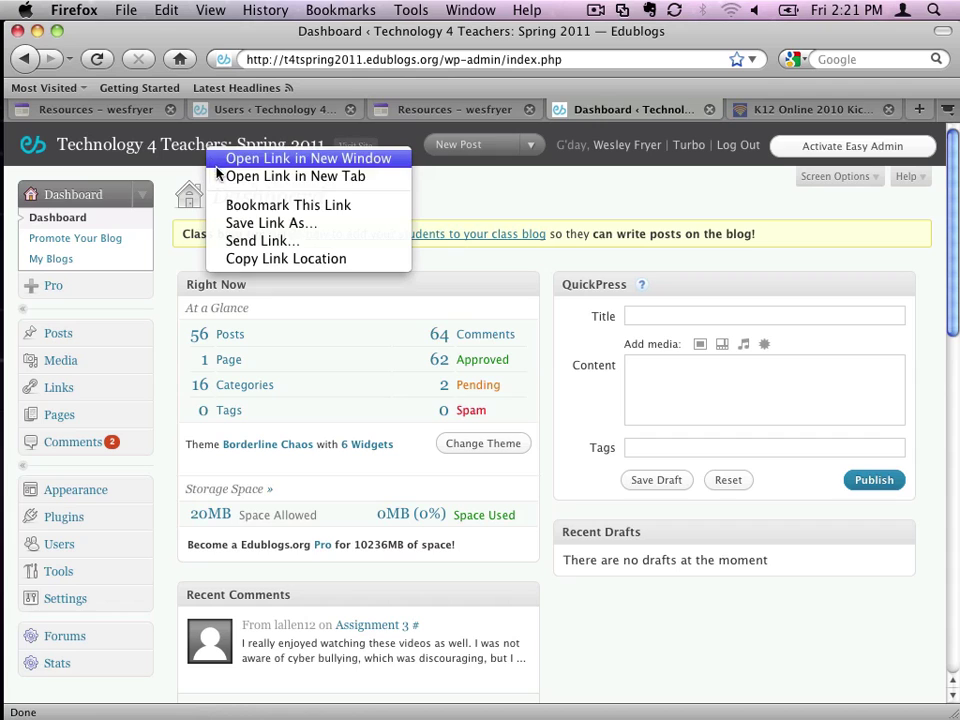
left_click(214, 176)
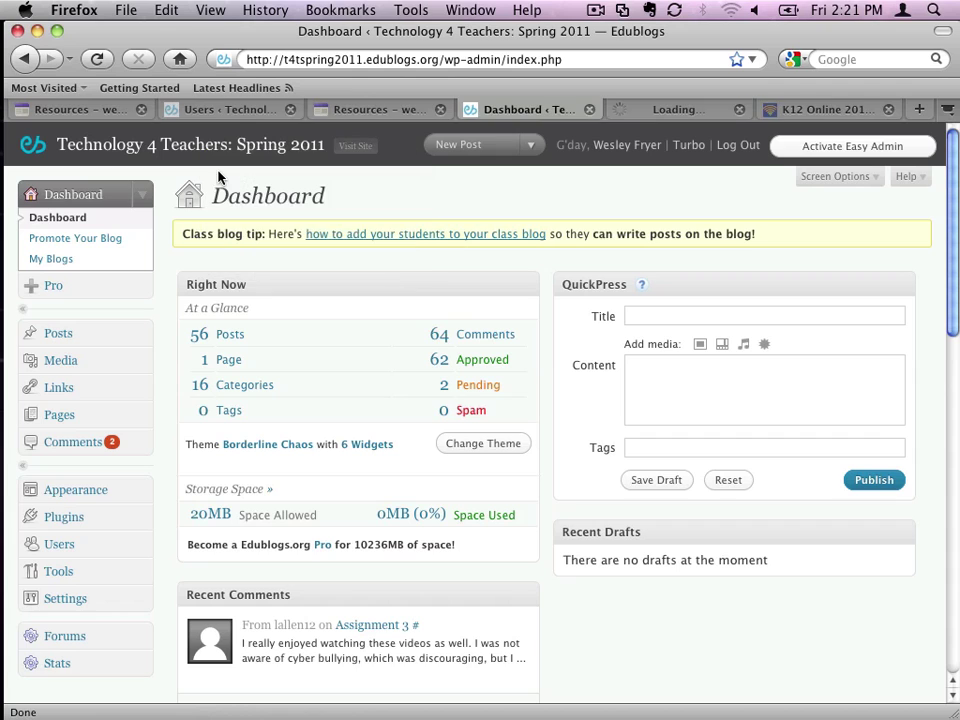
left_click(647, 112)
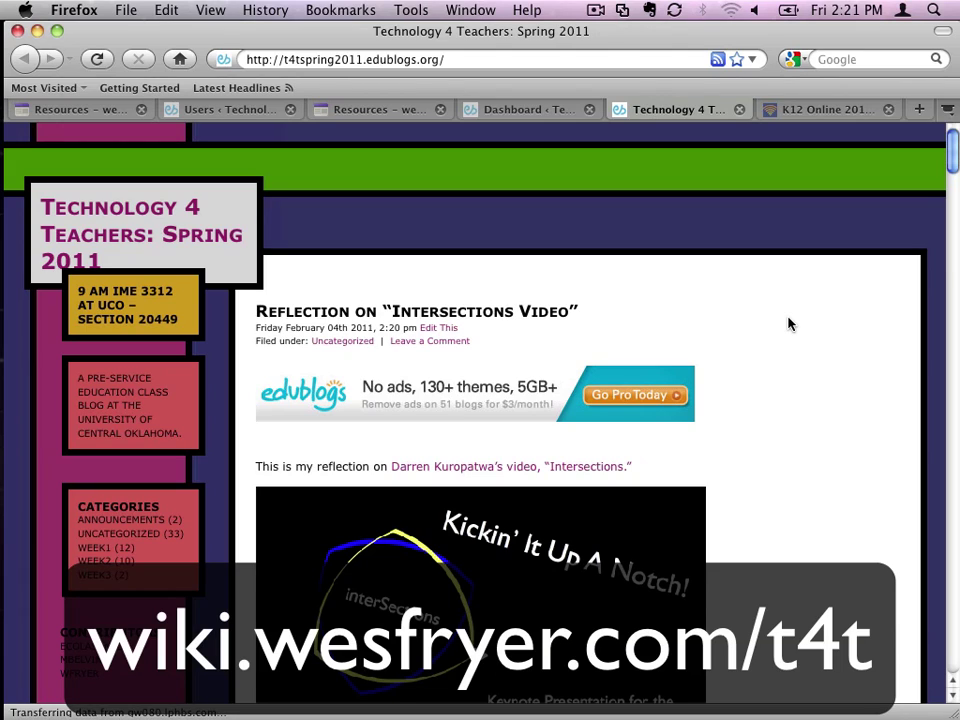
scroll(788, 323, "down", 3)
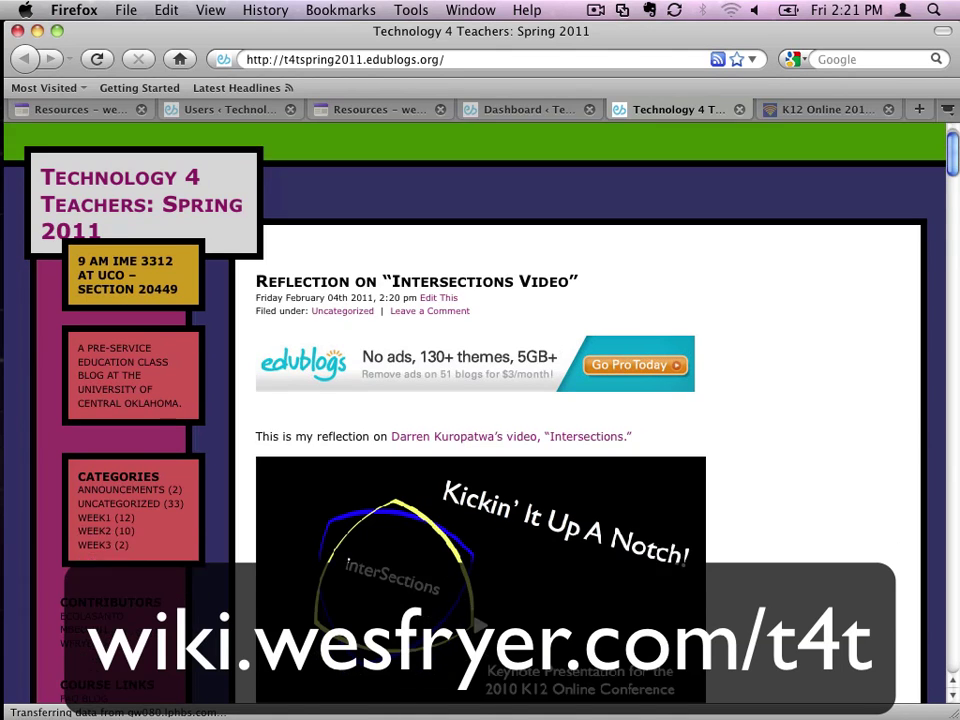